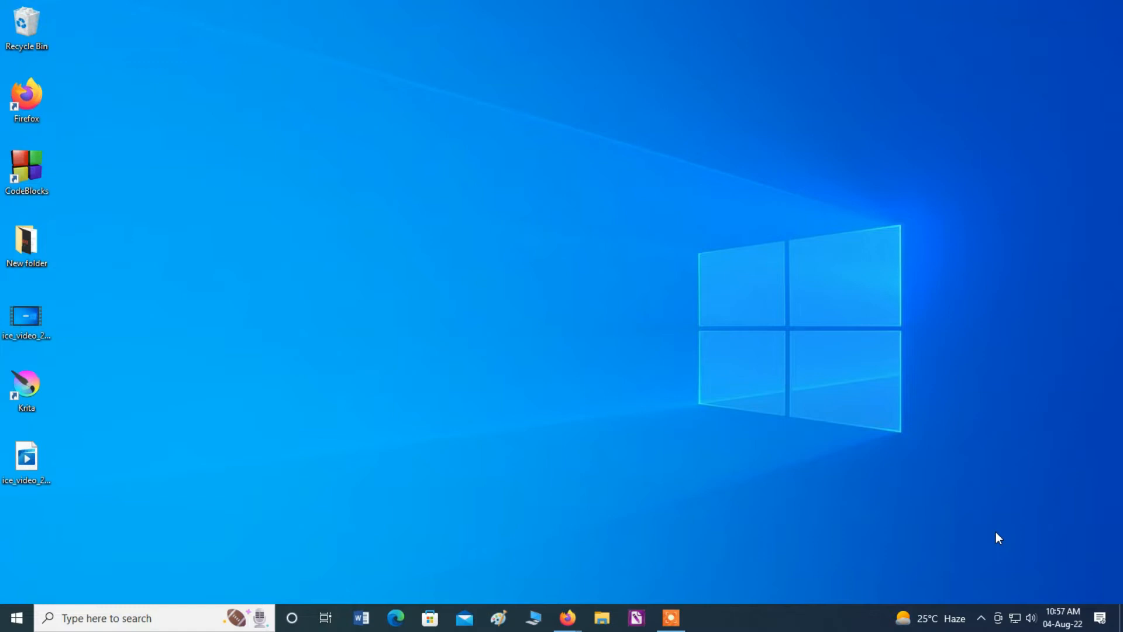
Open Krita and start a new custom document with the RGB/Alpha colour model and 8-bit integer/channel depth
double_click(27, 389)
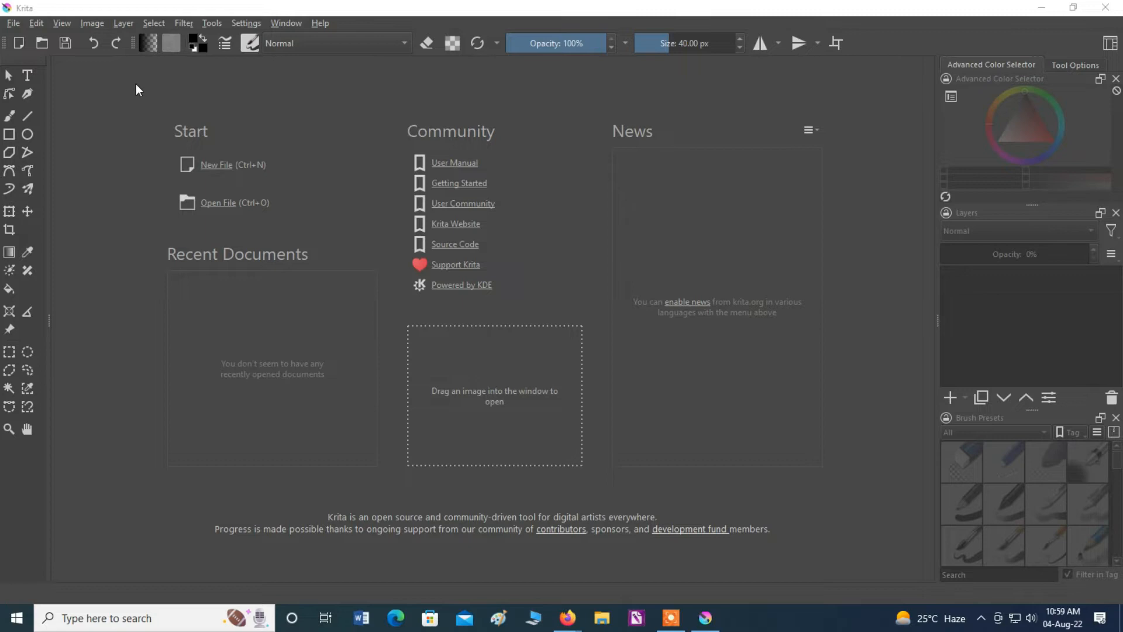
left_click(13, 25)
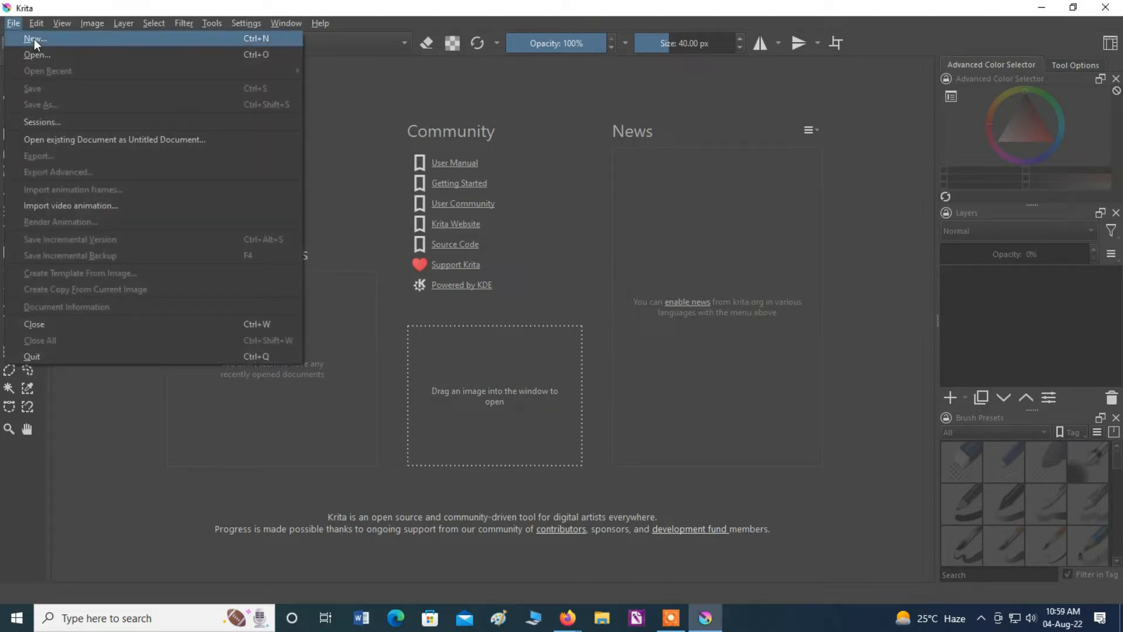
left_click(33, 39)
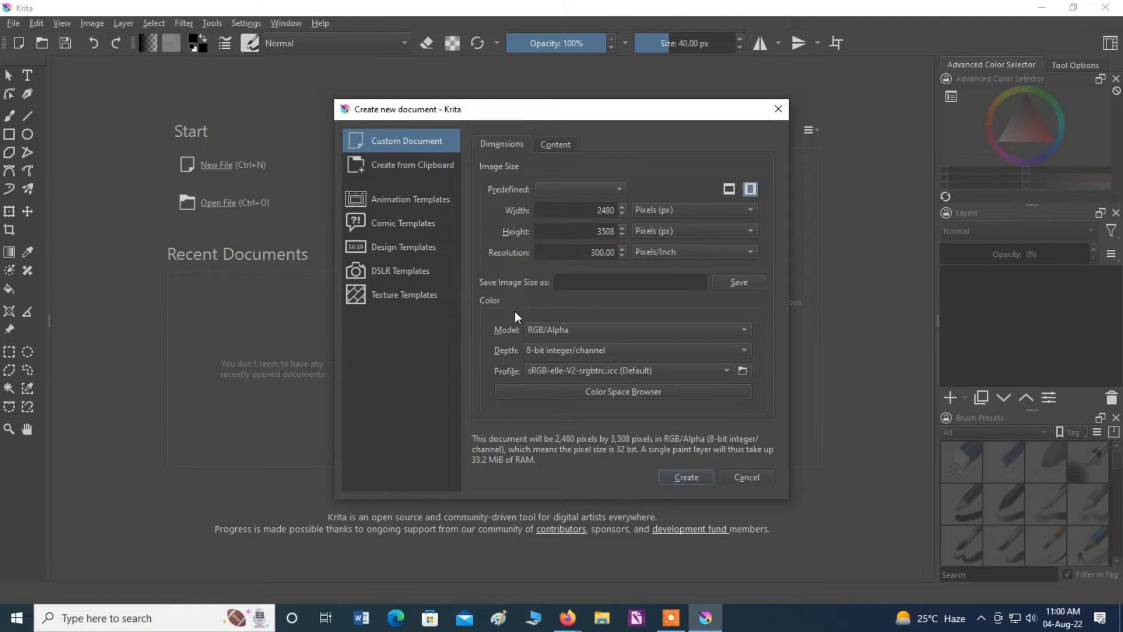
left_click(578, 332)
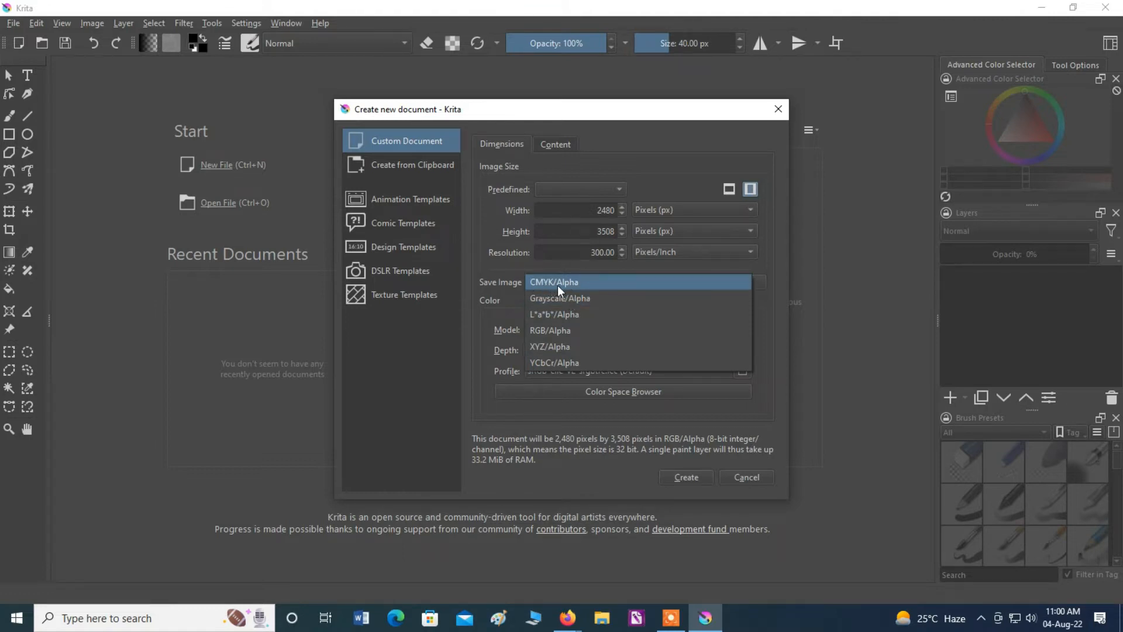
left_click(561, 331)
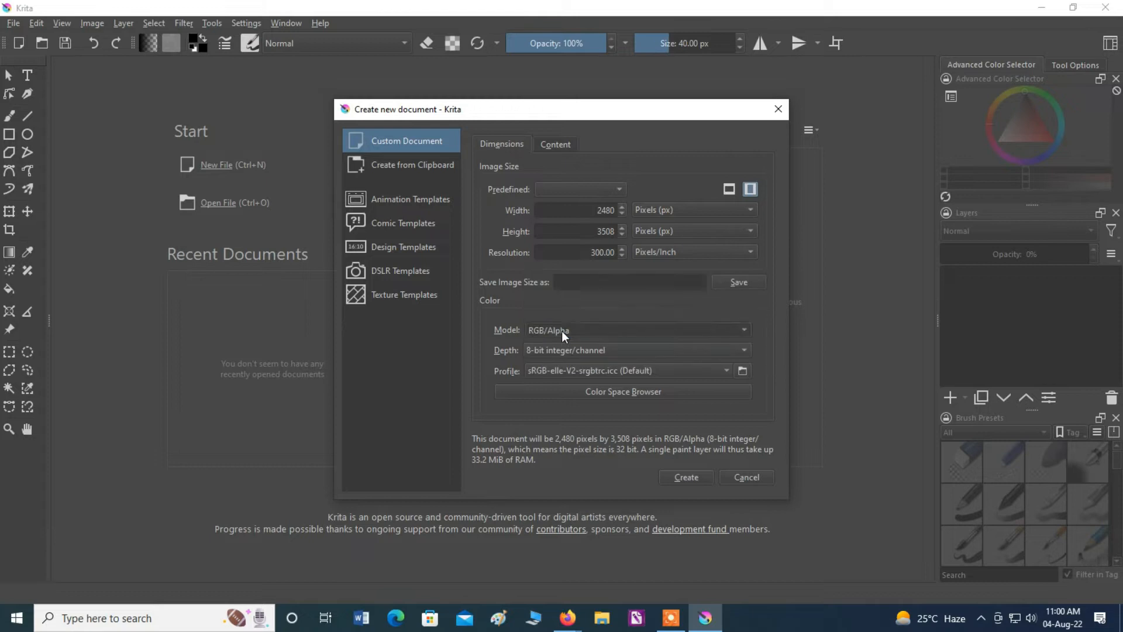
left_click(548, 355)
left_click(566, 353)
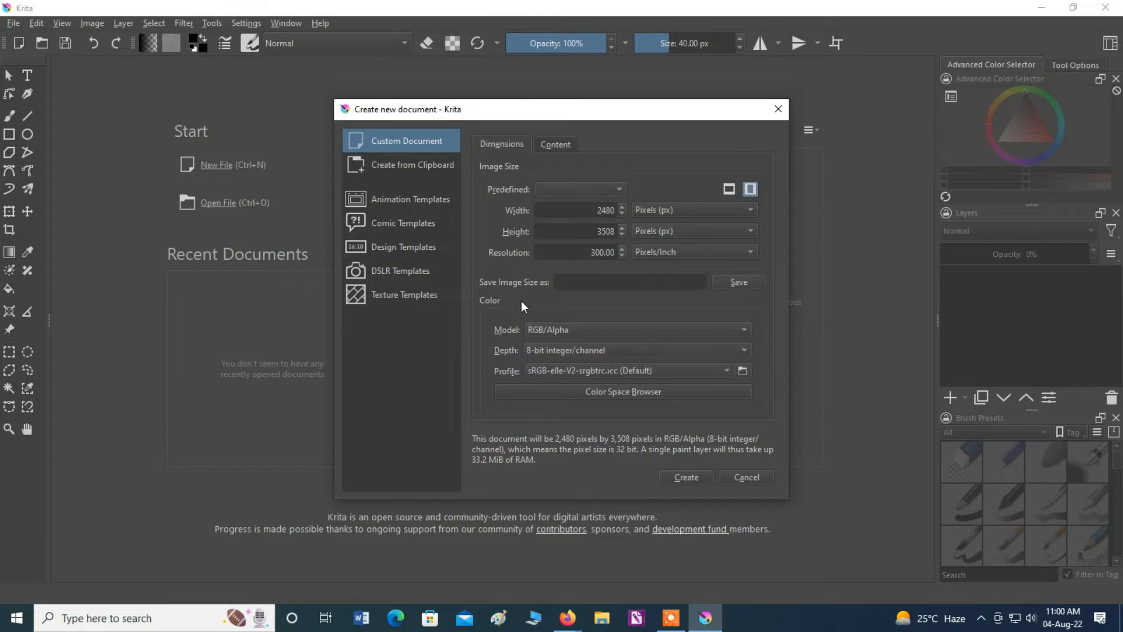
Name the new document Krita in its content settings, keeping two layers
left_click(559, 144)
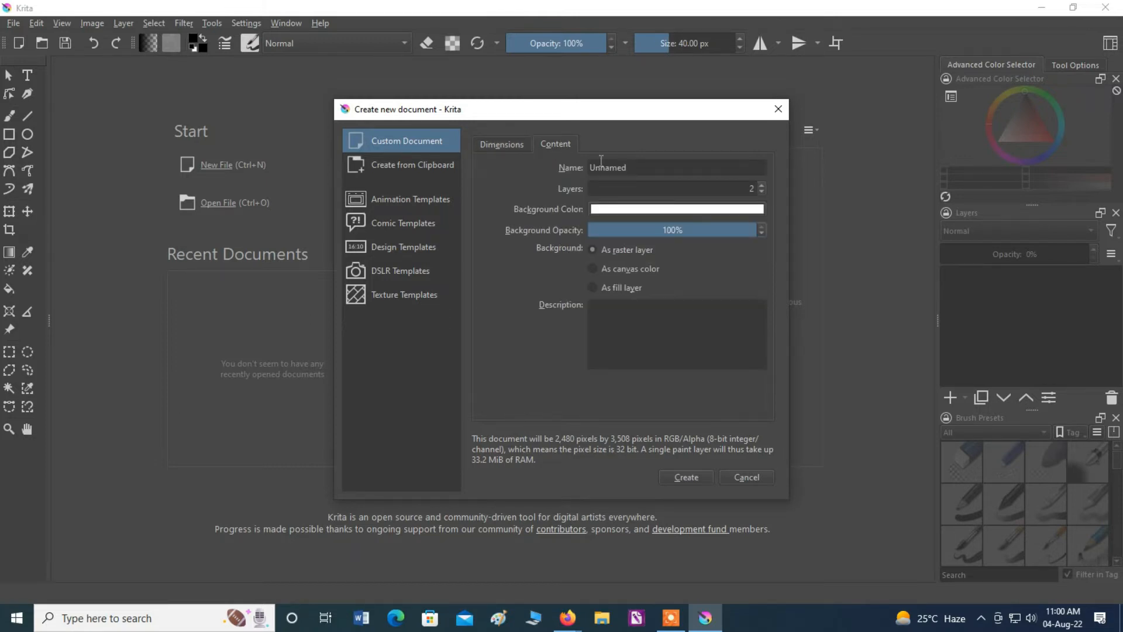
double_click(617, 168)
type("Krita")
left_click(734, 188)
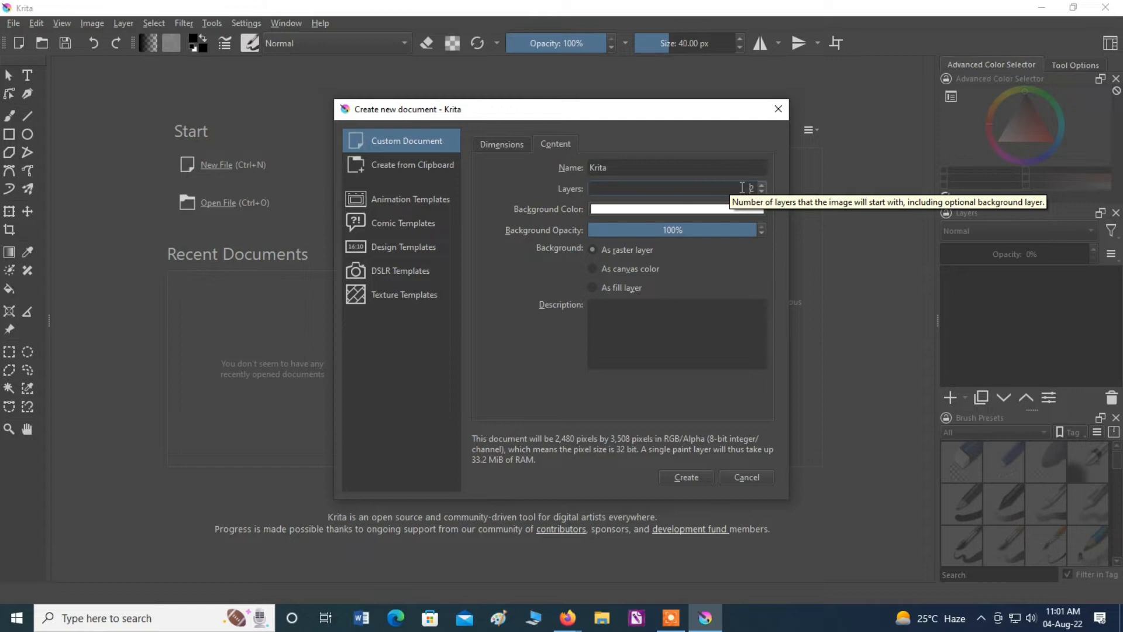
Set the background colour to light pink and create the document
left_click(658, 209)
left_click(435, 240)
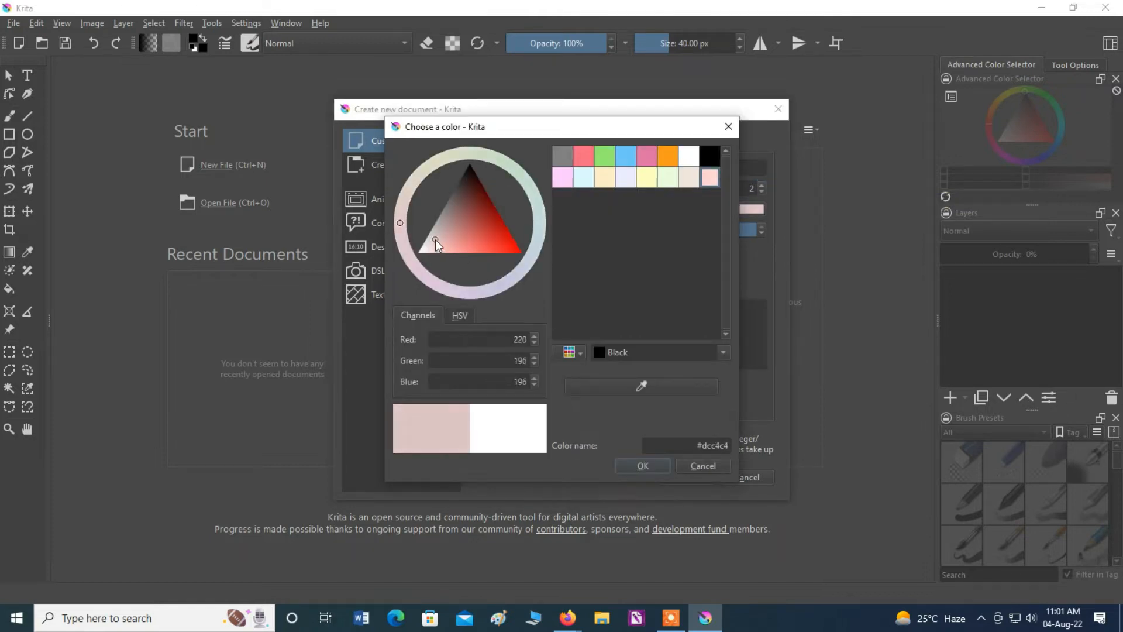
left_click_drag(435, 239, 436, 246)
left_click(643, 465)
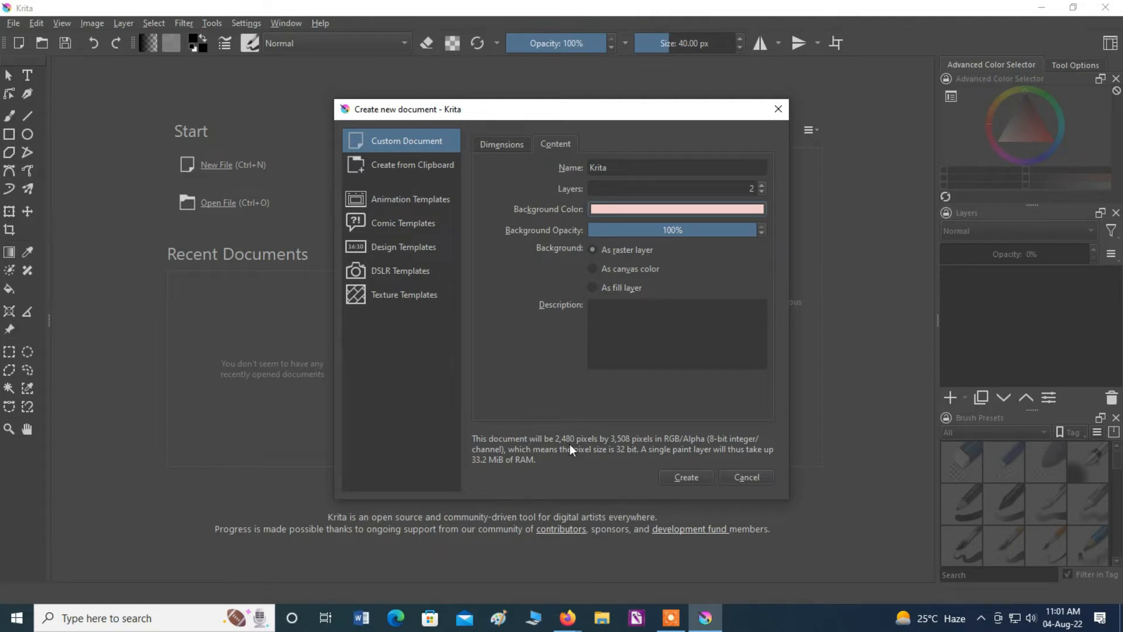
left_click(687, 477)
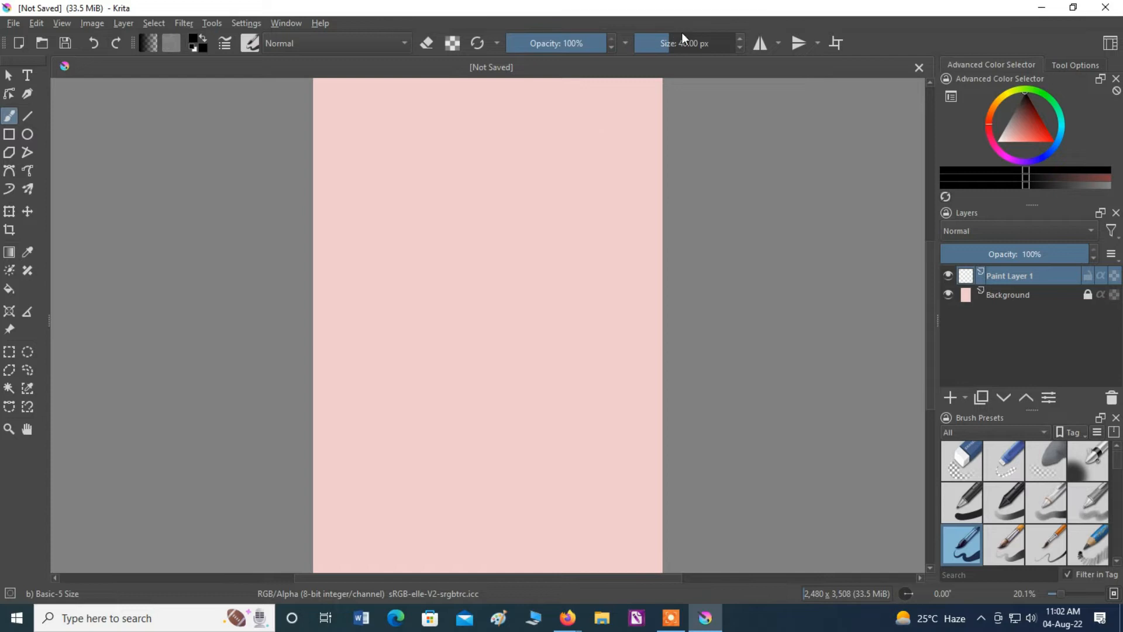
Paint a green zigzag stroke on the upper part of Paint Layer 1 with a brush size of about 98 px
mouse_move(670, 43)
left_mouse_down()
mouse_move(710, 42)
mouse_move(680, 44)
left_mouse_up()
left_click(1026, 122)
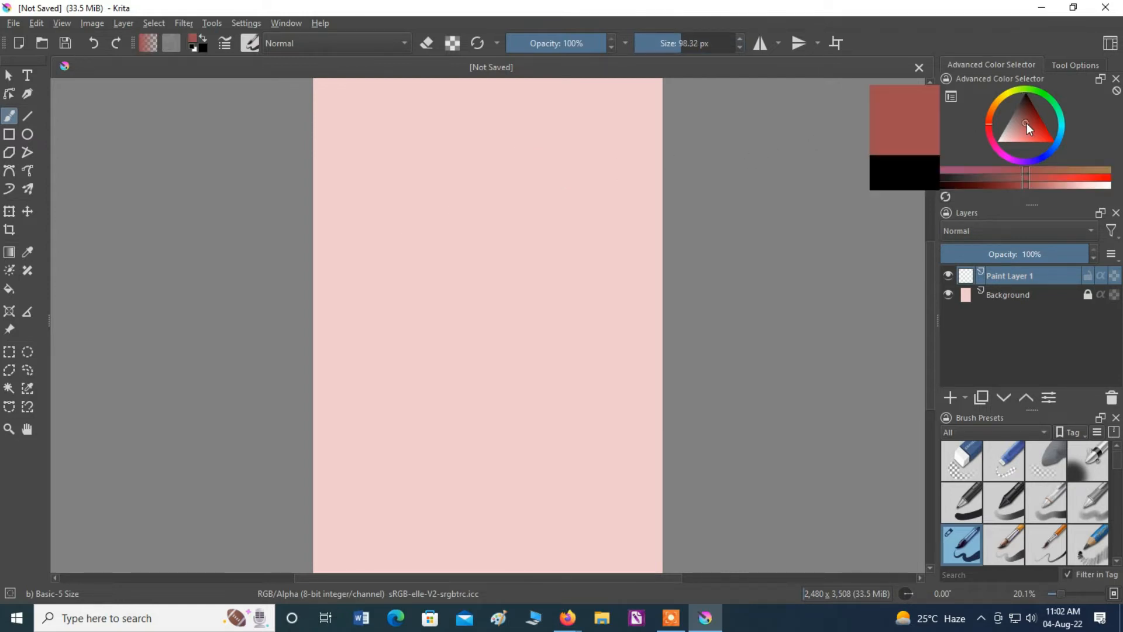
left_click(1044, 91)
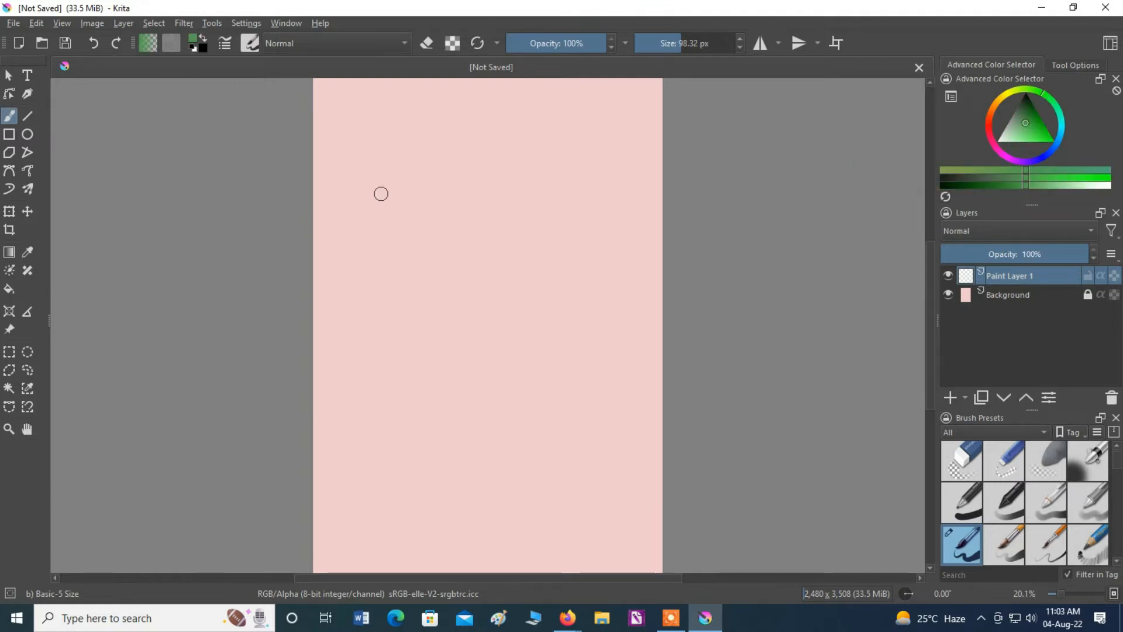
mouse_move(364, 199)
left_mouse_down()
mouse_move(504, 182)
mouse_move(440, 234)
mouse_move(432, 266)
mouse_move(513, 304)
left_mouse_up()
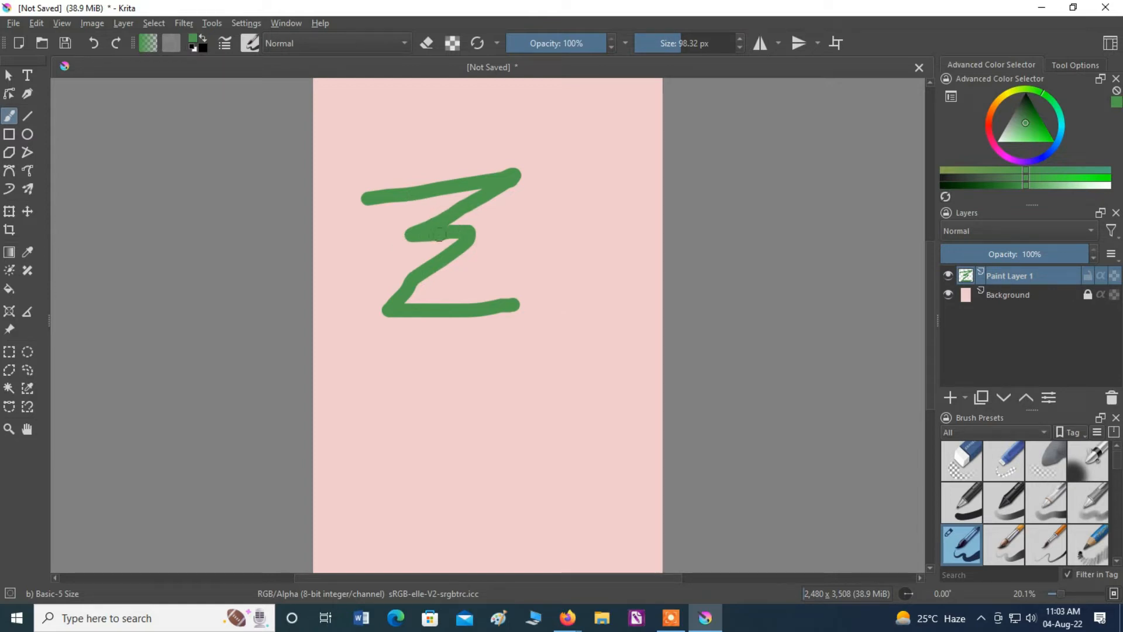
Mirror the canvas view horizontally several times, ending in its original orientation
key("m")
key("m")
key("m")
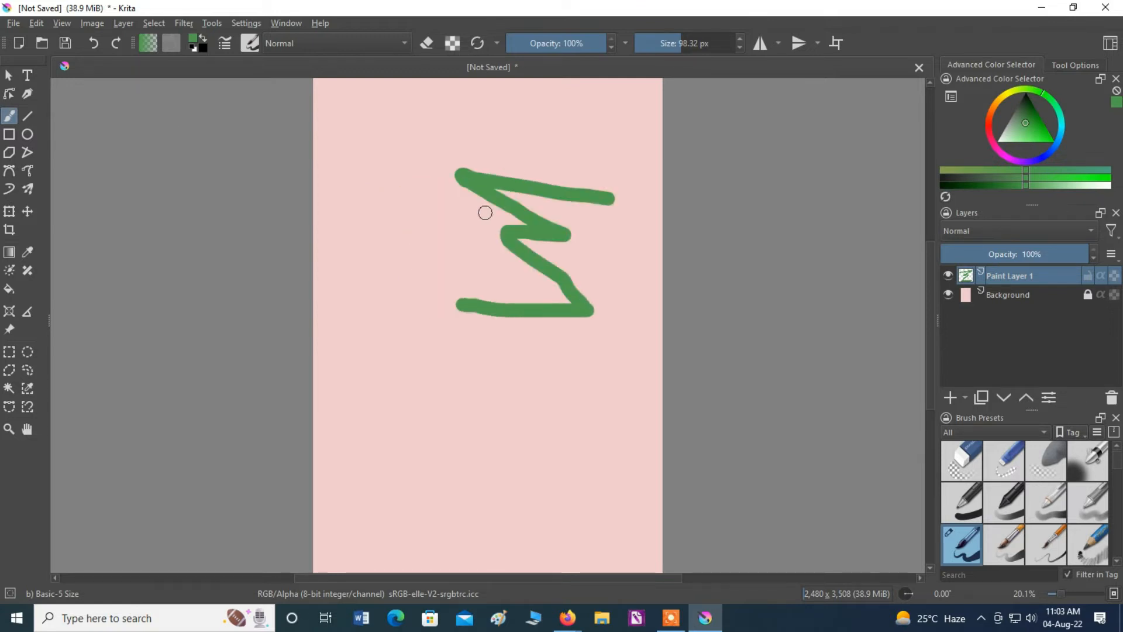
key("m")
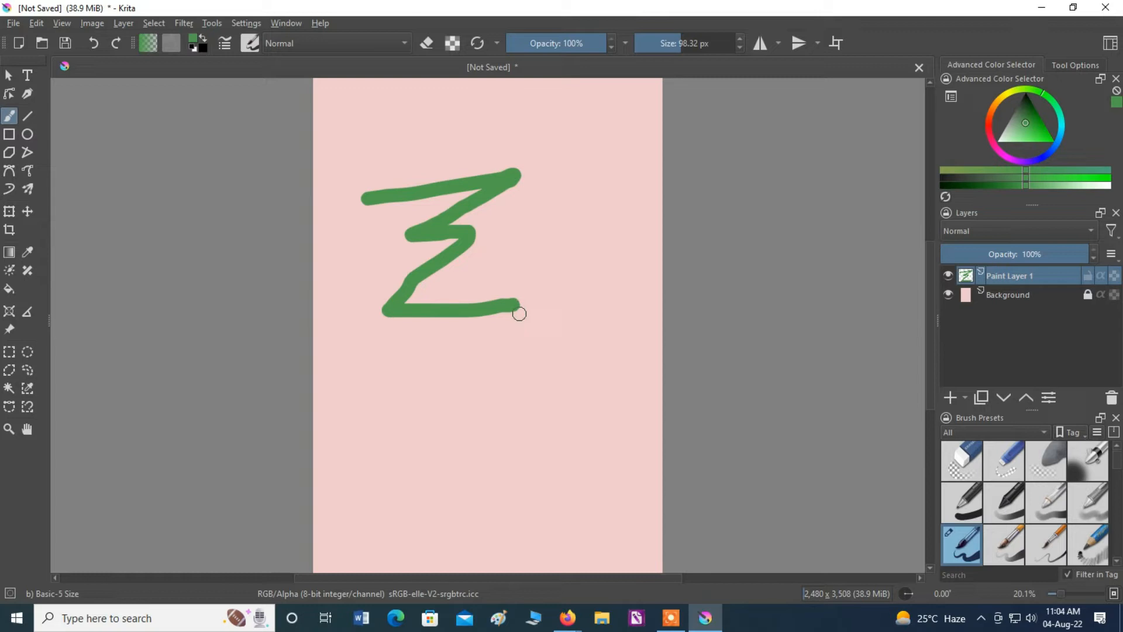
Rotate the canvas view to -75° and reset it, and repeat with a free rotation of about -19°
key("4")
key("4")
key("4")
key("4")
key("4")
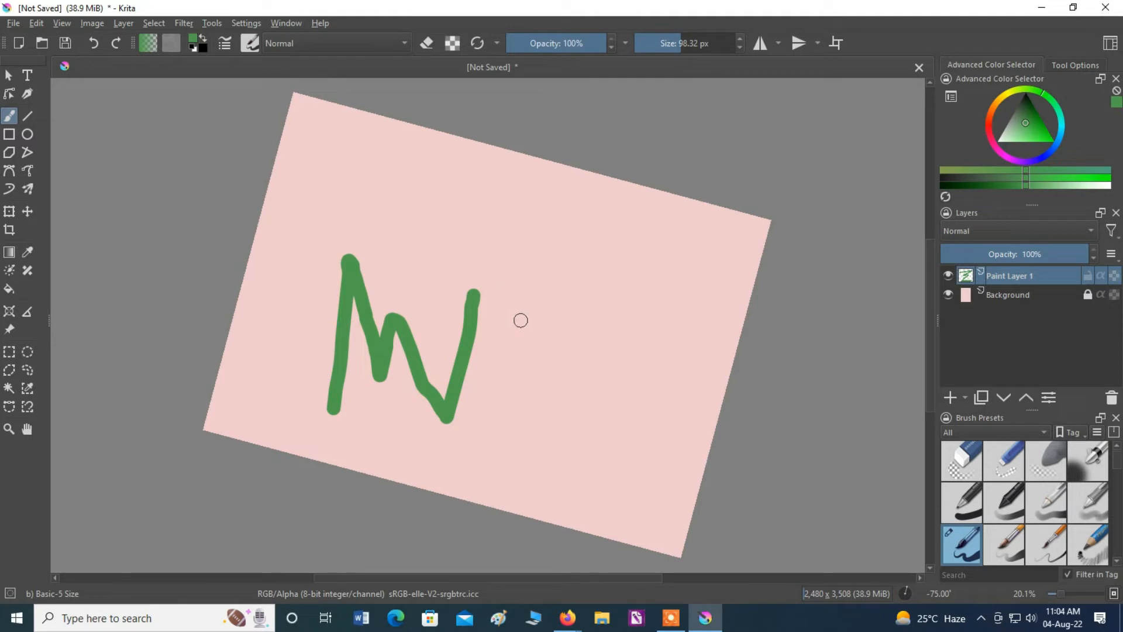
key("5")
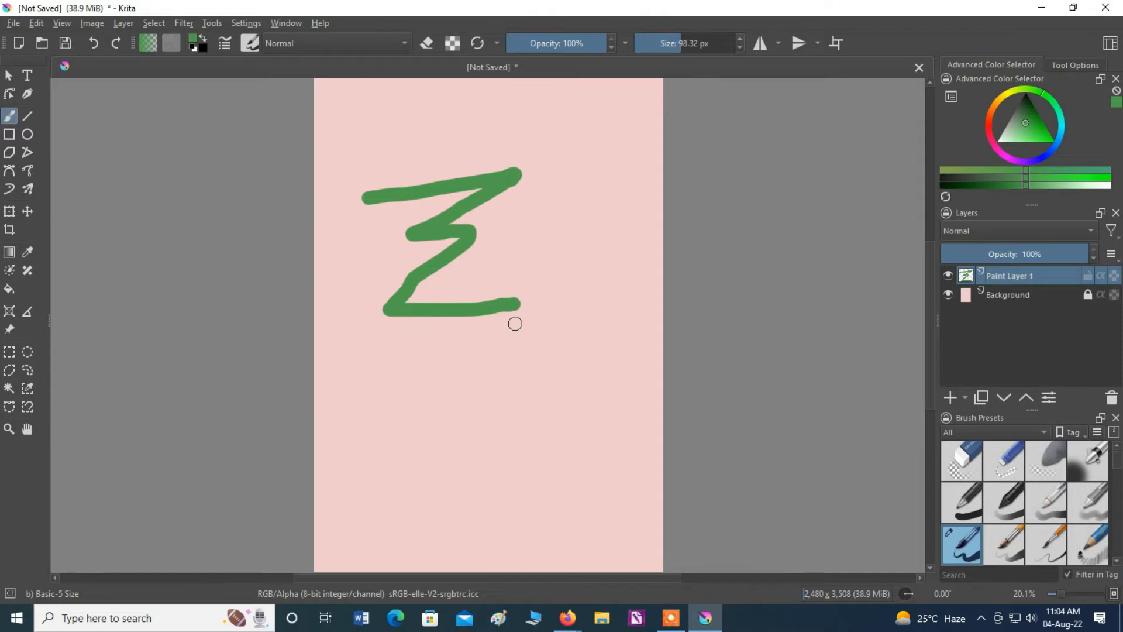
mouse_move(519, 466)
left_mouse_down()
mouse_move(584, 463)
mouse_move(671, 382)
mouse_move(605, 509)
left_mouse_up()
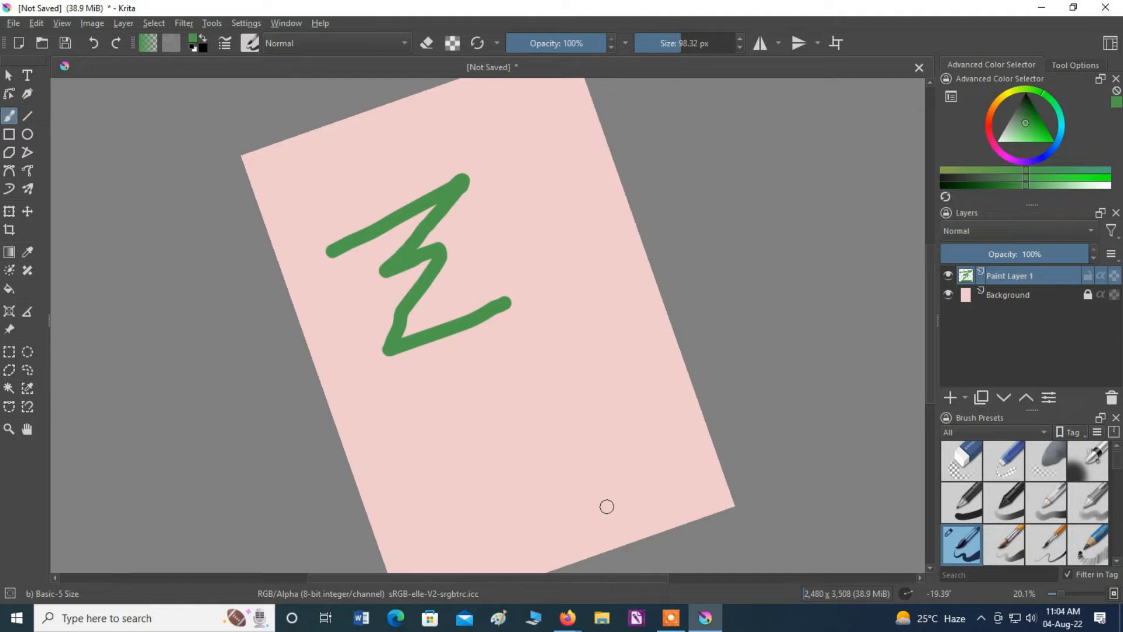
key("5")
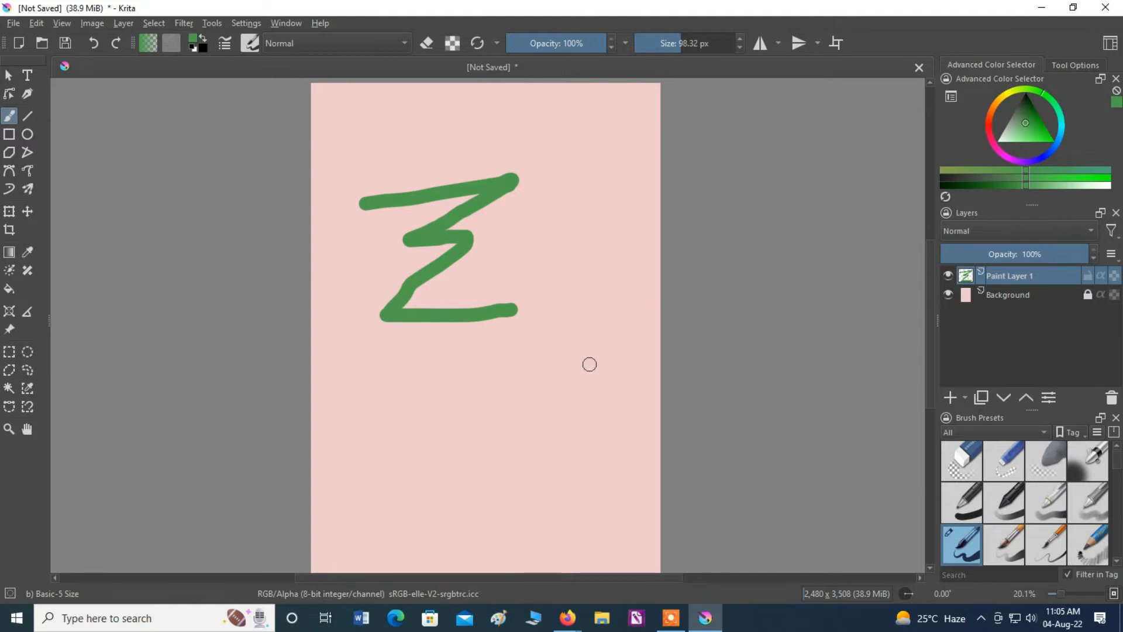
Zoom the canvas in to 50%, out to 16.7% and back in to 33.3%
key("ctrl+plus")
key("ctrl+plus")
key("ctrl+plus")
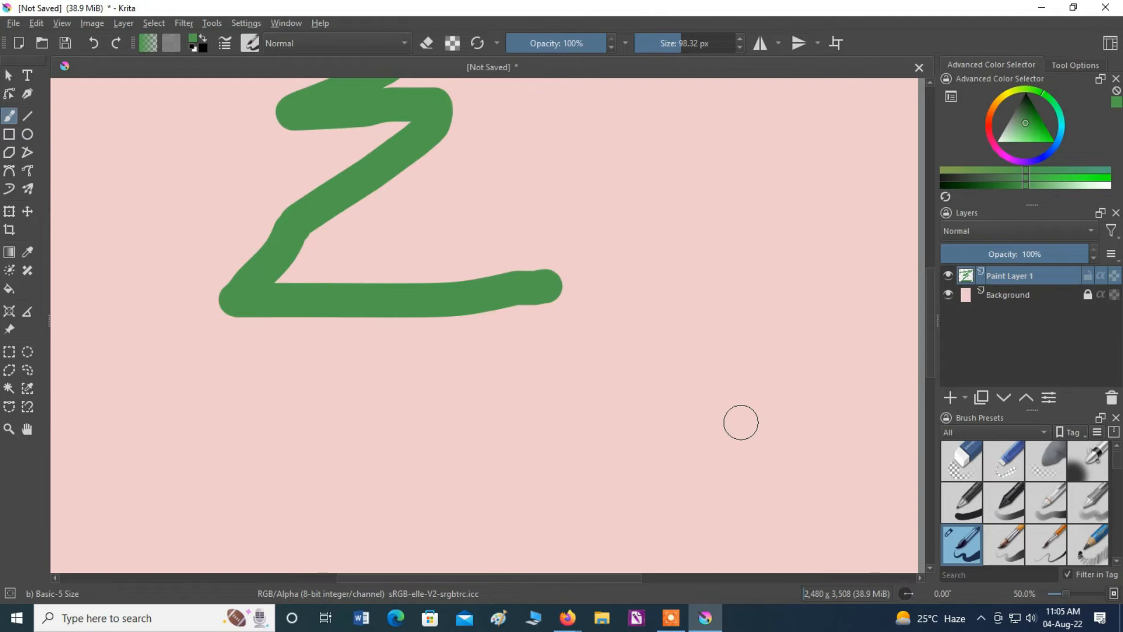
key("ctrl+minus")
key("ctrl+minus")
key("ctrl+minus")
key("ctrl+minus")
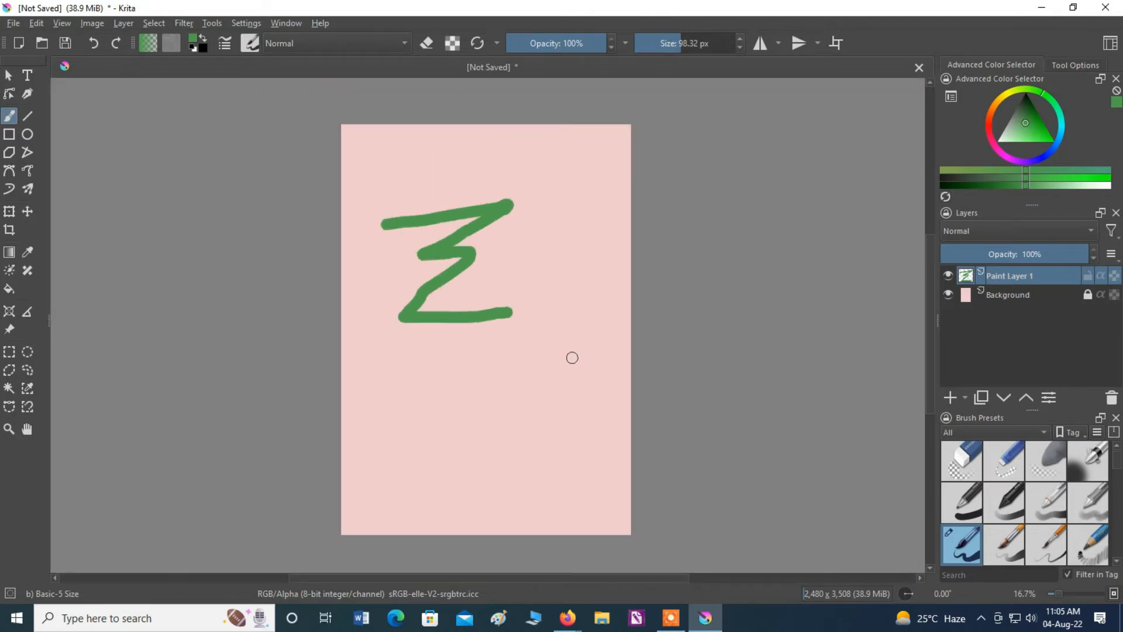
key("ctrl+plus")
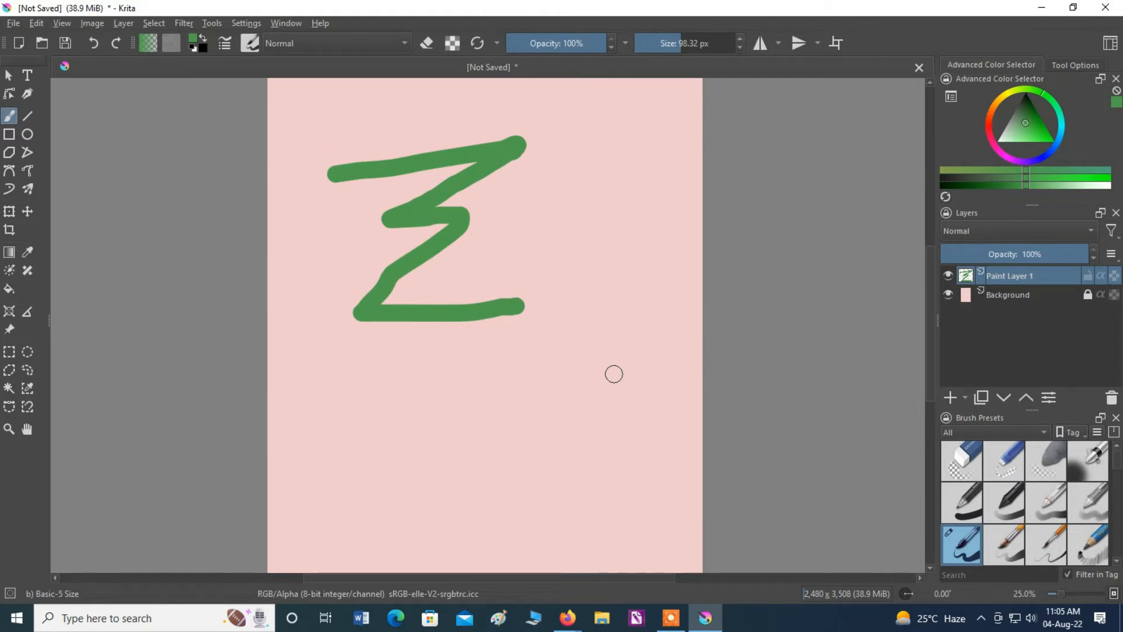
key("ctrl+plus")
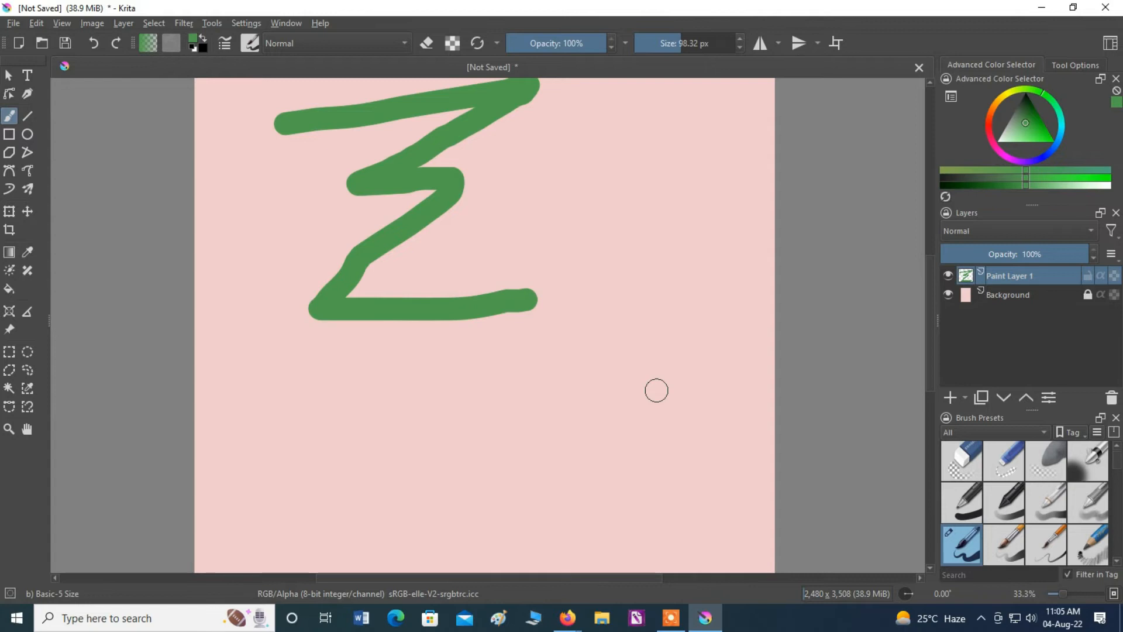
View the canvas at 100%, fit the page to the view, and zoom in and back out
key("1")
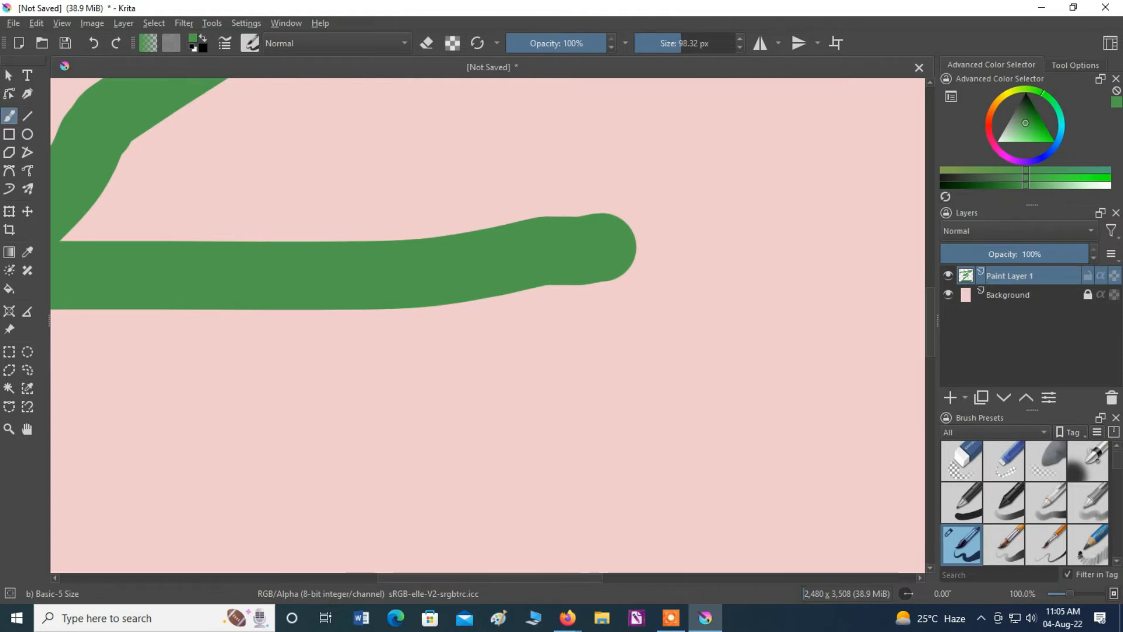
key("2")
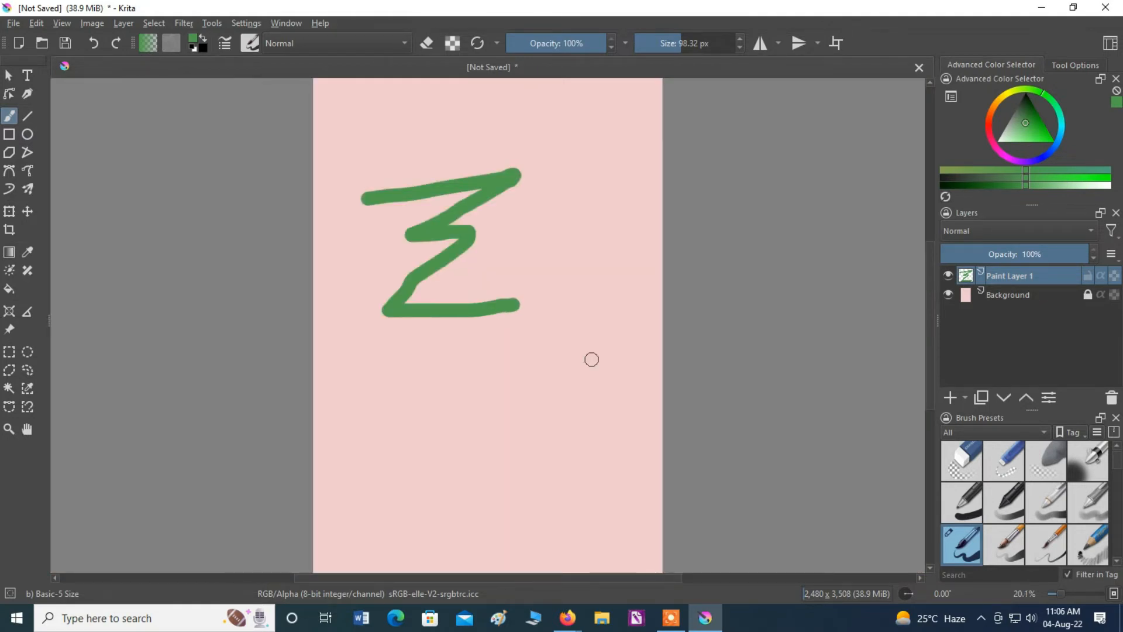
key("ctrl+plus")
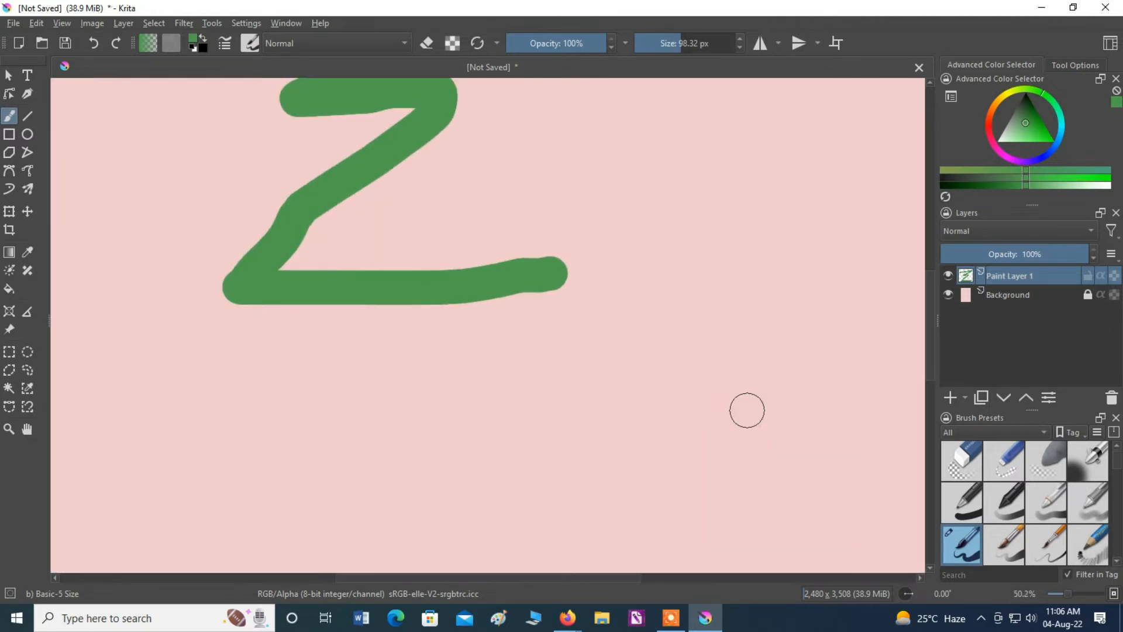
key("ctrl+minus")
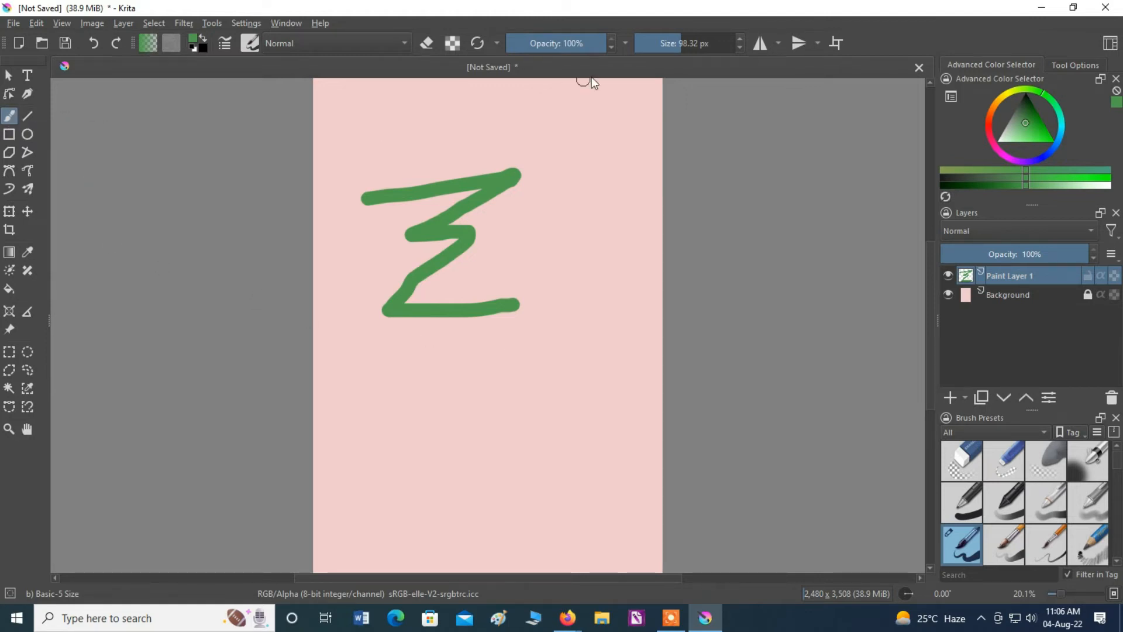
Paint a thin wavy stroke at about 45 px and a thick bent stroke at about 396 px around the zigzag's lower end
left_click_drag(682, 42, 670, 50)
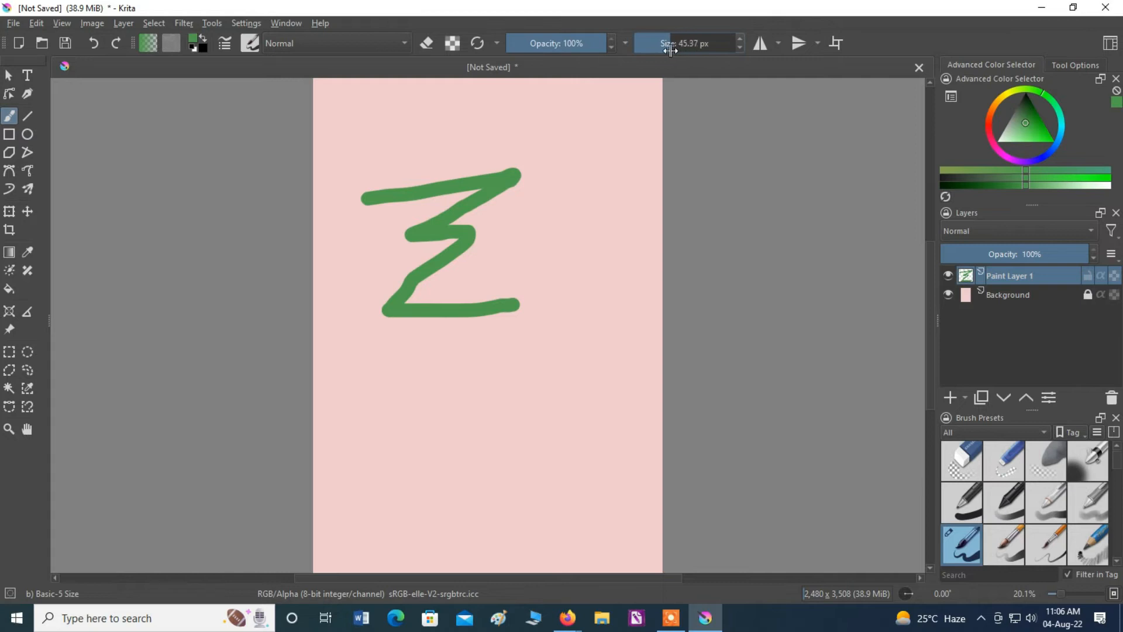
mouse_move(450, 412)
left_mouse_down()
mouse_move(516, 404)
mouse_move(544, 377)
left_mouse_up()
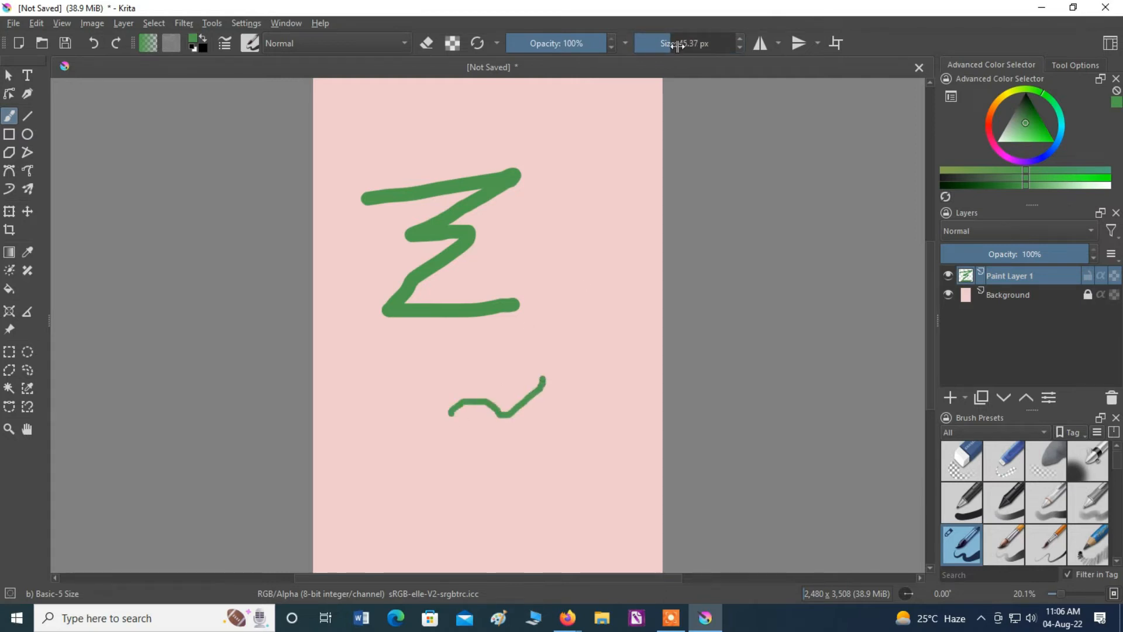
left_click_drag(682, 36, 710, 43)
mouse_move(408, 385)
left_mouse_down()
mouse_move(494, 359)
mouse_move(555, 281)
mouse_move(605, 245)
mouse_move(582, 457)
left_mouse_up()
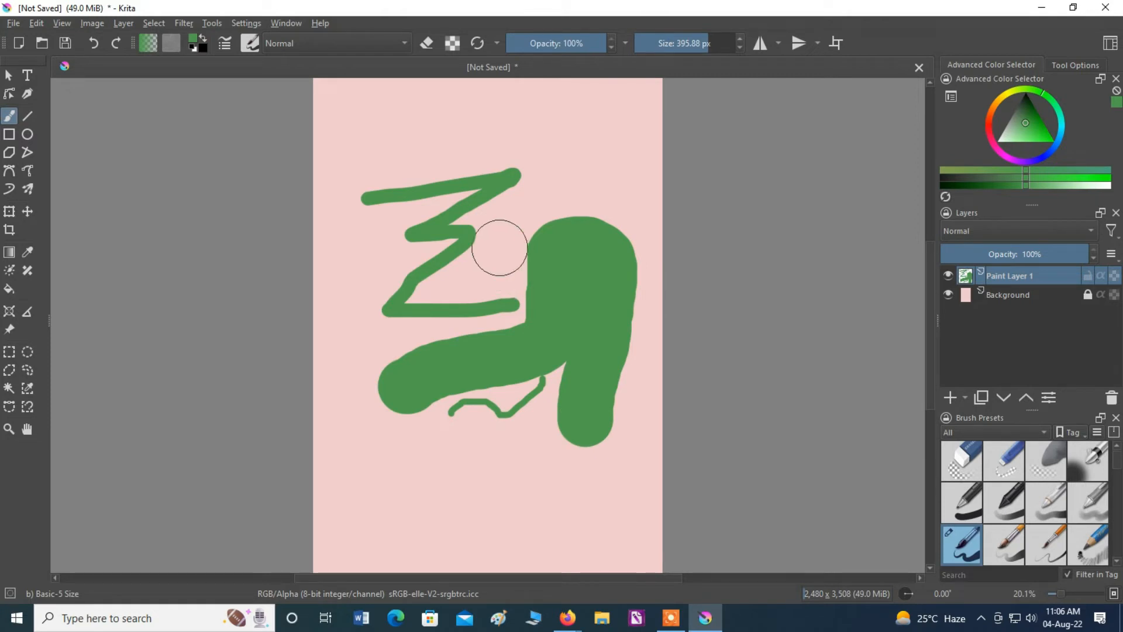
Decrease and increase the brush size repeatedly in increments, ending at about 175 px
key("bracketleft")
key("bracketleft")
key("bracketleft")
key("bracketleft")
key("bracketleft")
key("bracketleft")
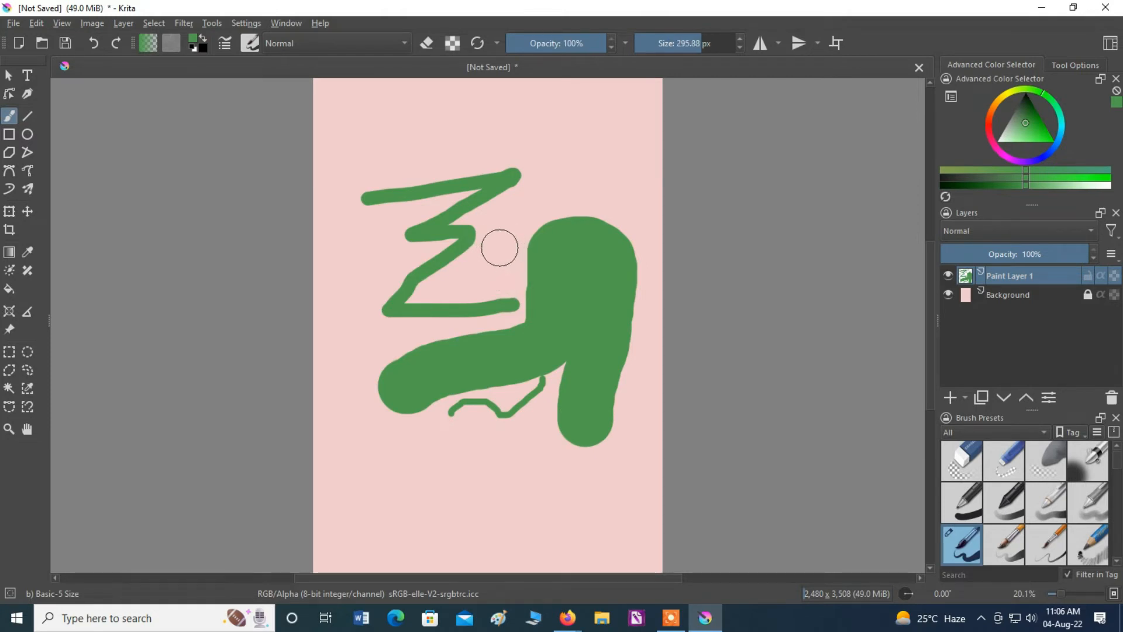
key("bracketright")
key("bracketright")
key("bracketright")
key("bracketright")
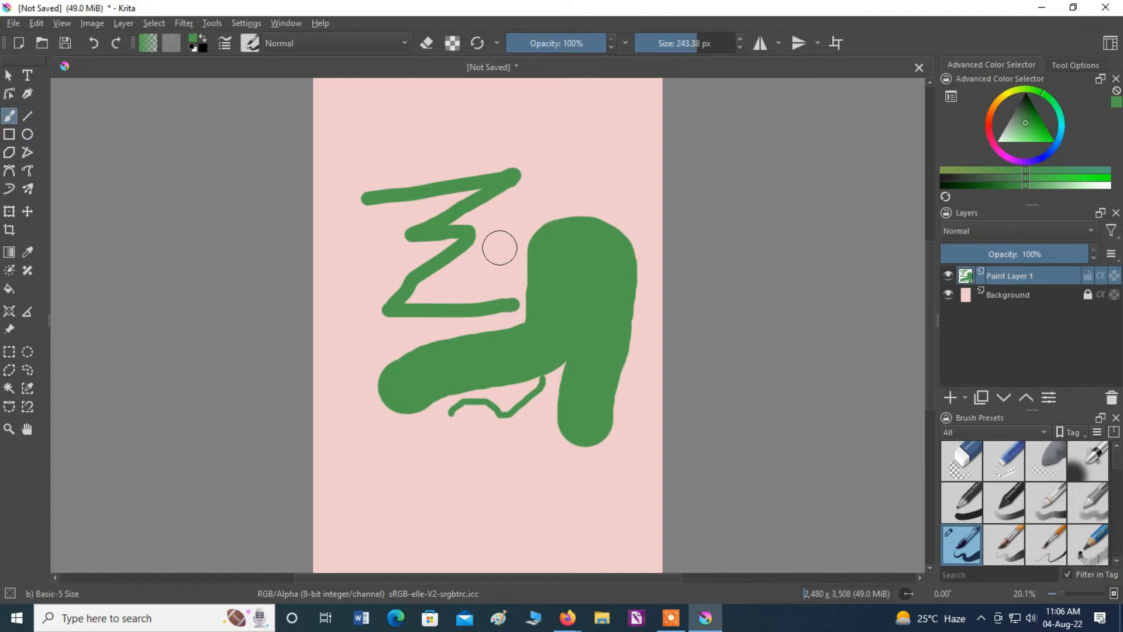
key("bracketright")
key("bracketright")
key("bracketleft")
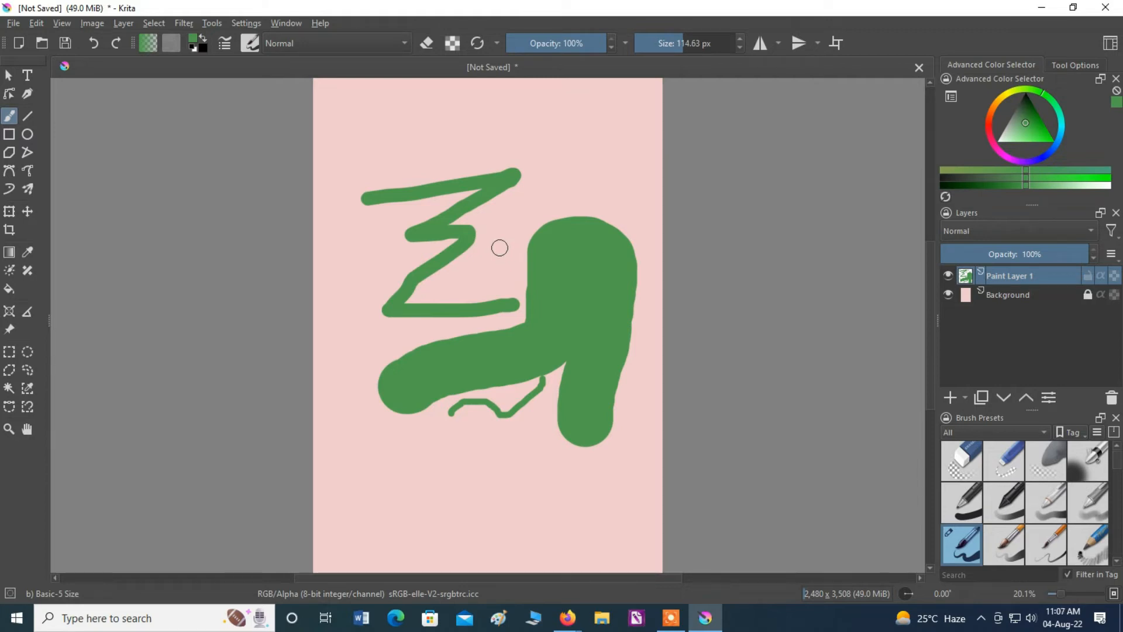
key("bracketright")
key("bracketright")
key("bracketright")
key("bracketleft")
key("bracketleft")
key("bracketleft")
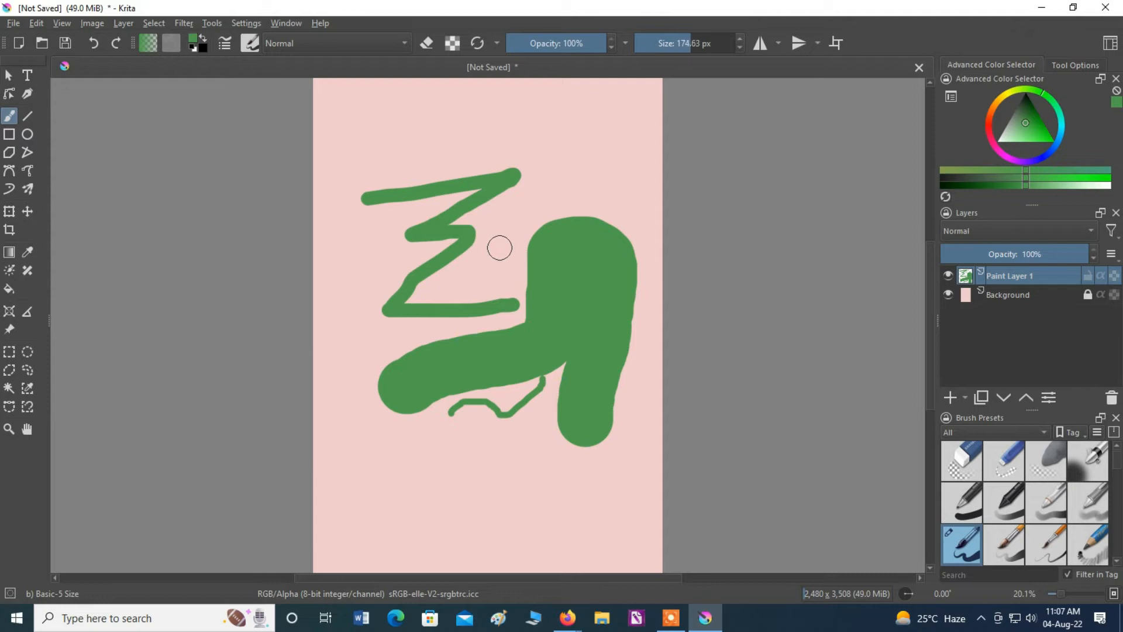
Step the brush size up to about 201 px, down to about 68 px and back up to about 173 px
key("bracketright")
key("bracketright")
key("bracketright")
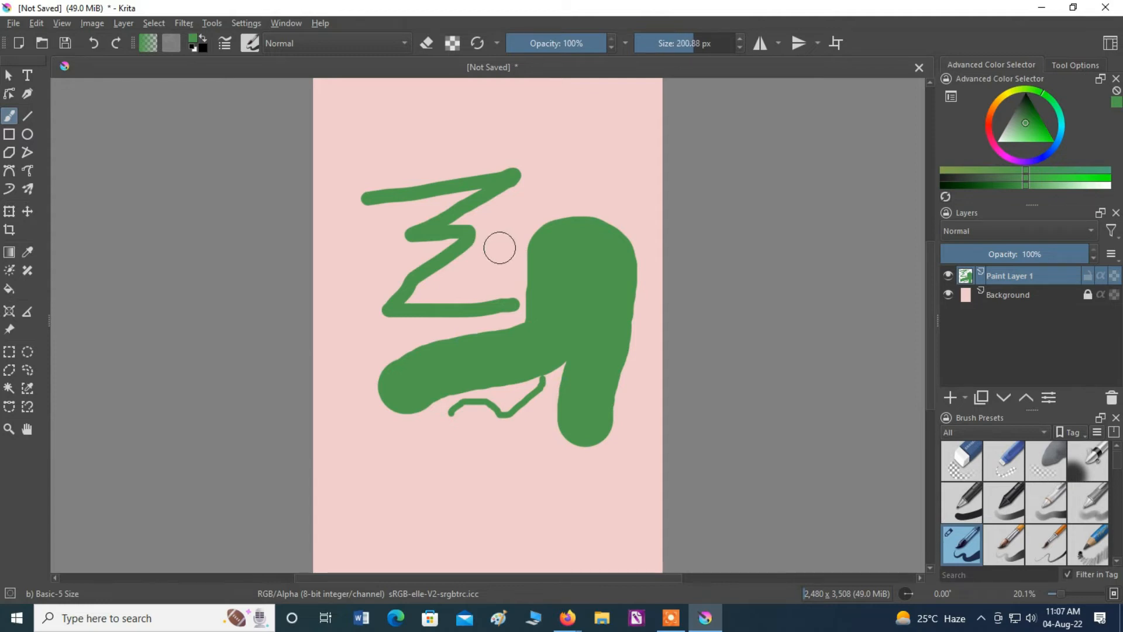
key("bracketleft")
key("bracketleft")
key("bracketright")
key("bracketright")
key("bracketright")
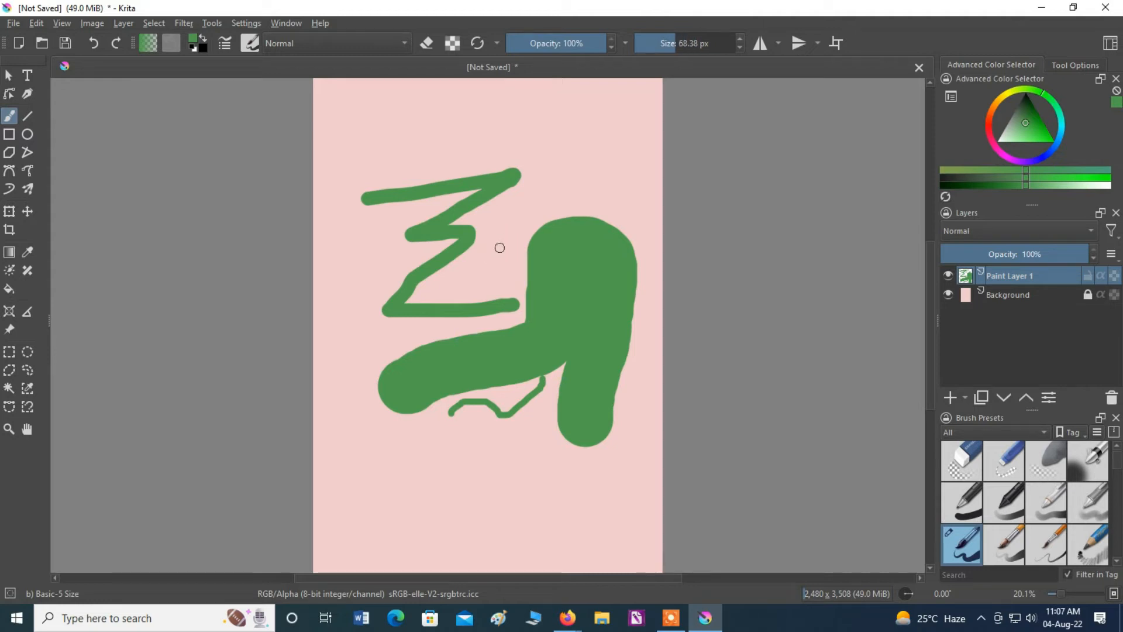
key("bracketleft")
key("bracketleft")
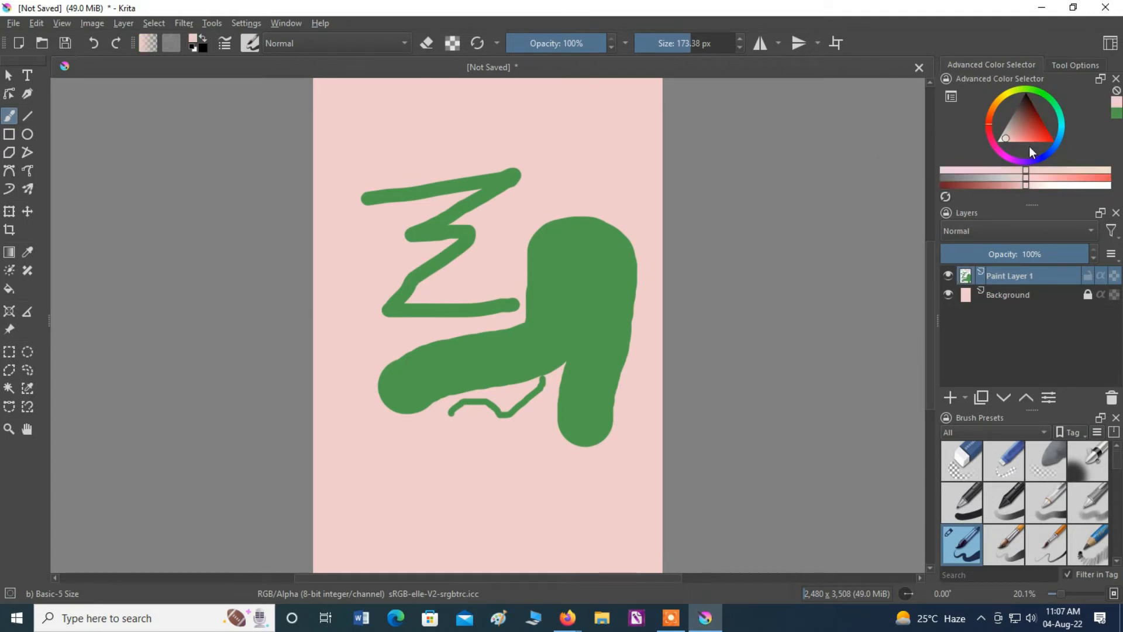
Paint a short red stroke near the page's upper left, and sample the thick stroke's green to paint a looping stroke at the upper right
left_click(1036, 130)
mouse_move(328, 120)
left_mouse_down()
mouse_move(374, 119)
mouse_move(380, 138)
left_mouse_up()
left_click(27, 253)
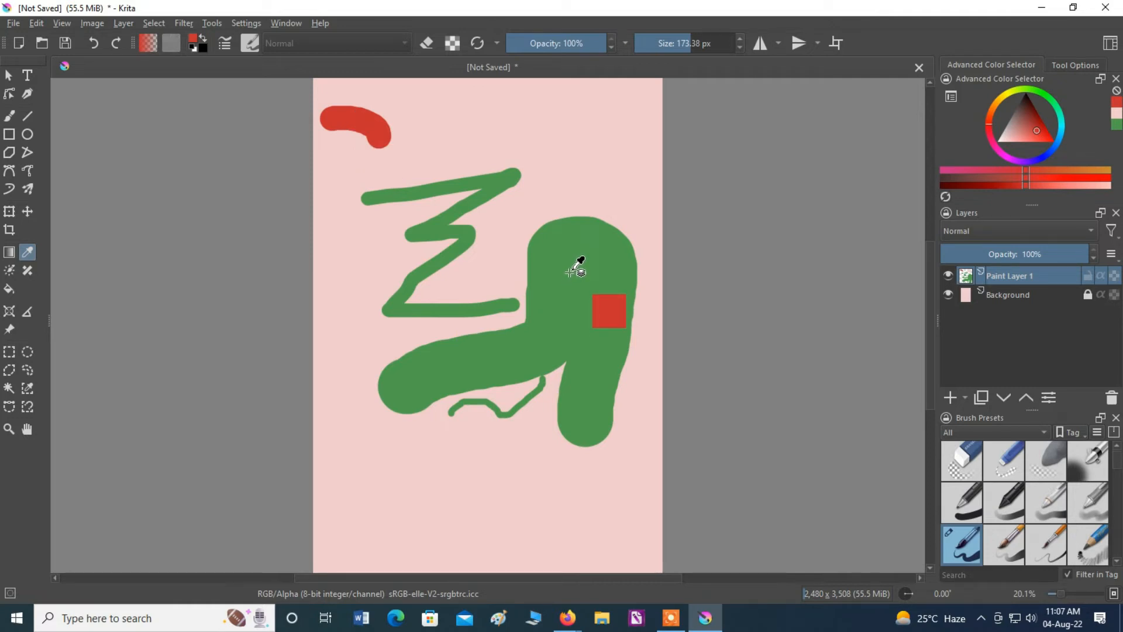
left_click(571, 272)
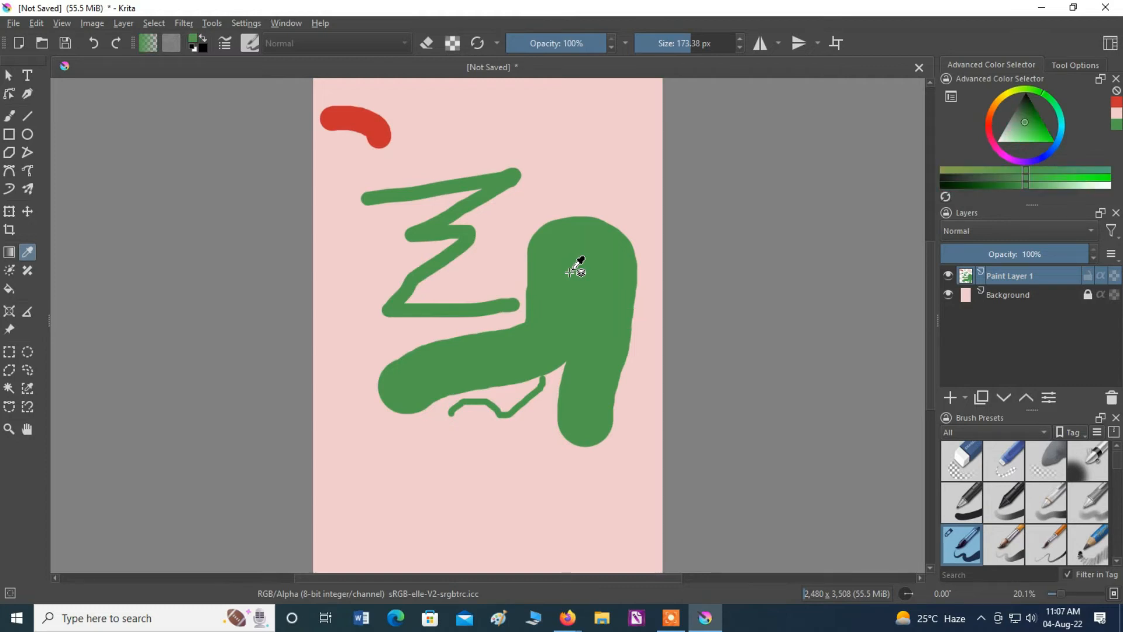
left_click(10, 117)
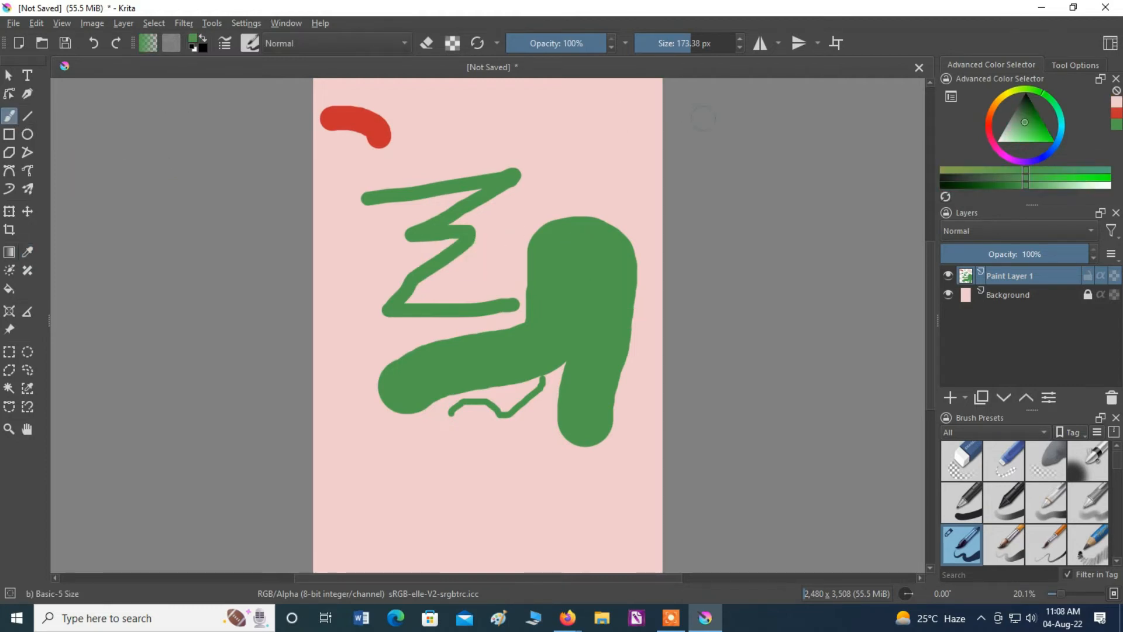
mouse_move(564, 126)
left_mouse_down()
mouse_move(495, 118)
mouse_move(574, 100)
mouse_move(633, 118)
mouse_move(643, 143)
mouse_move(543, 173)
mouse_move(643, 197)
mouse_move(584, 199)
left_mouse_up()
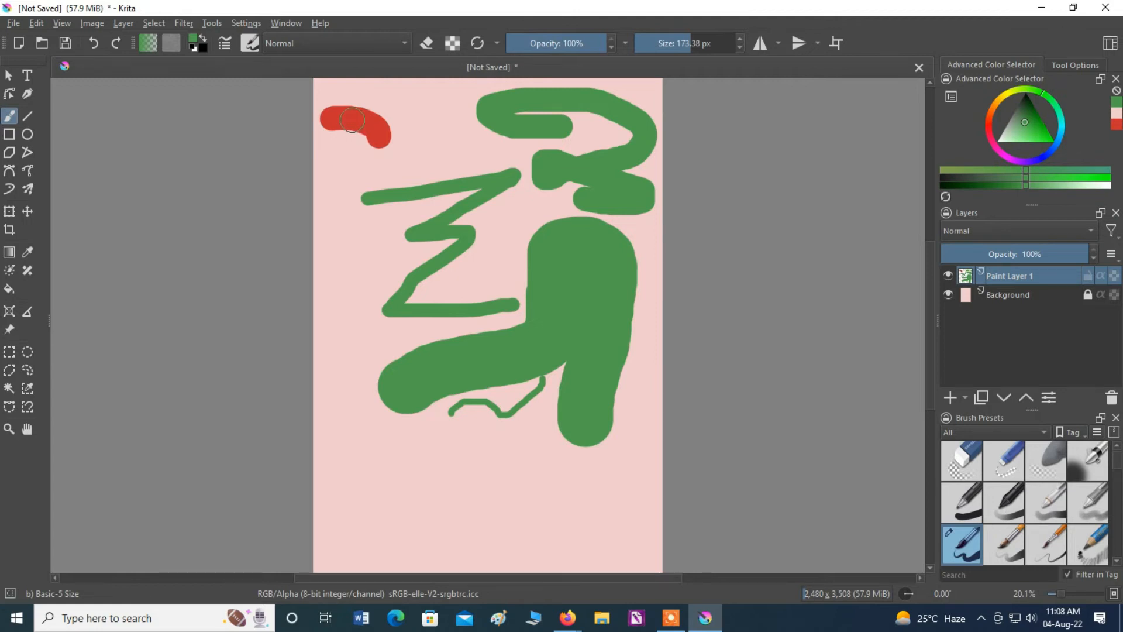
Sample the red of the short stroke without leaving the brush and paint a wavy stroke across the page's lower part
key("ctrl")
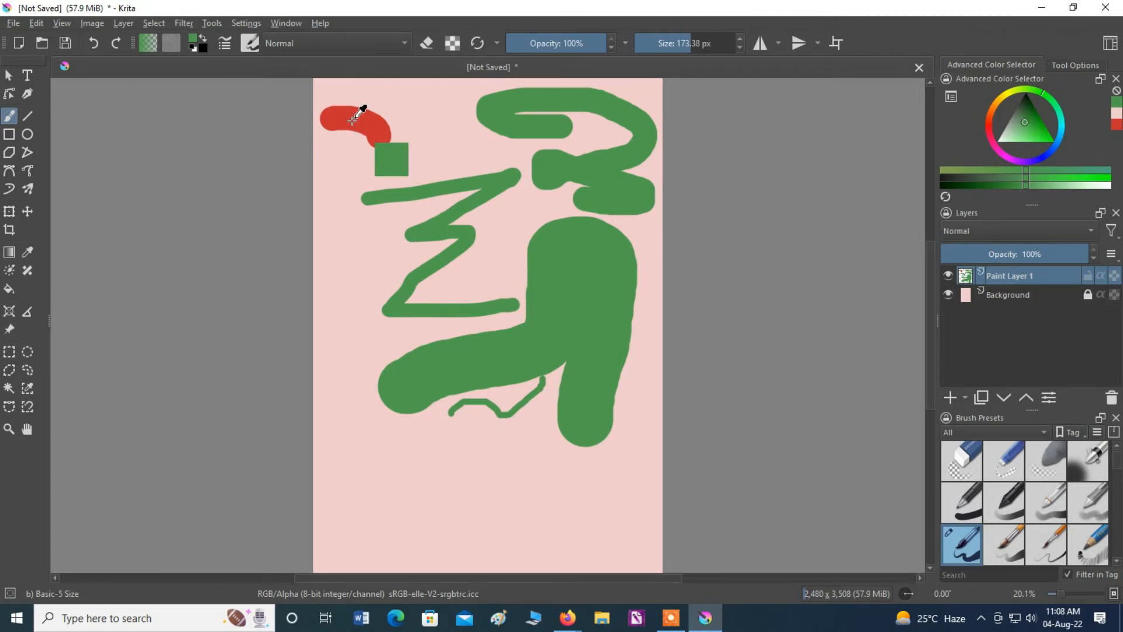
left_click(353, 119, "ctrl")
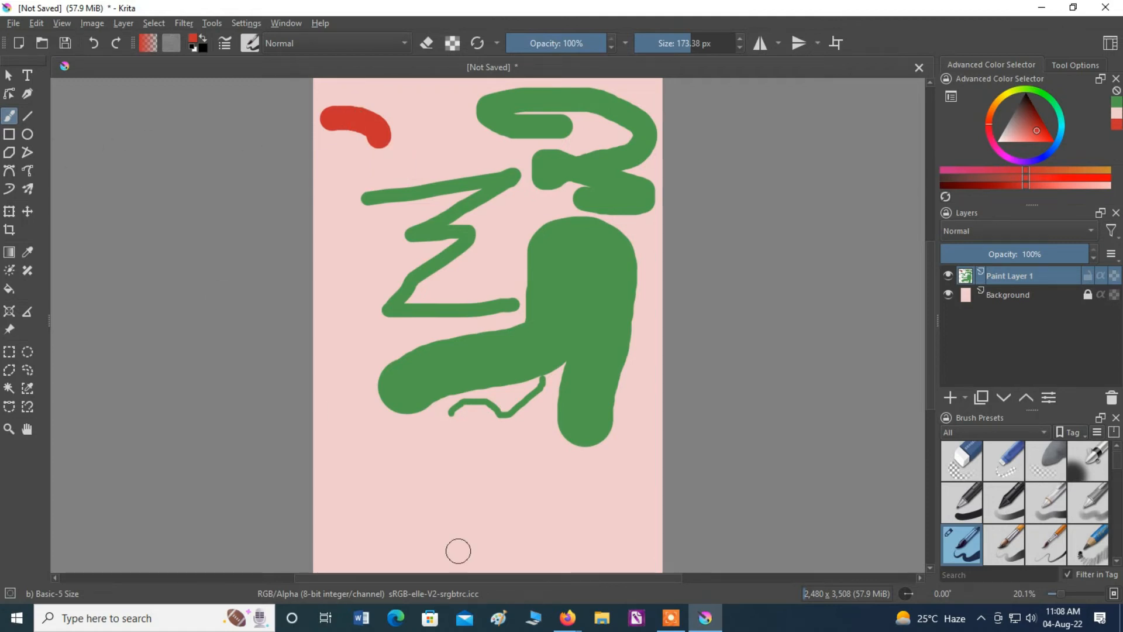
mouse_move(366, 513)
left_mouse_down()
mouse_move(406, 491)
mouse_move(447, 520)
mouse_move(539, 490)
mouse_move(570, 507)
mouse_move(621, 506)
left_mouse_up()
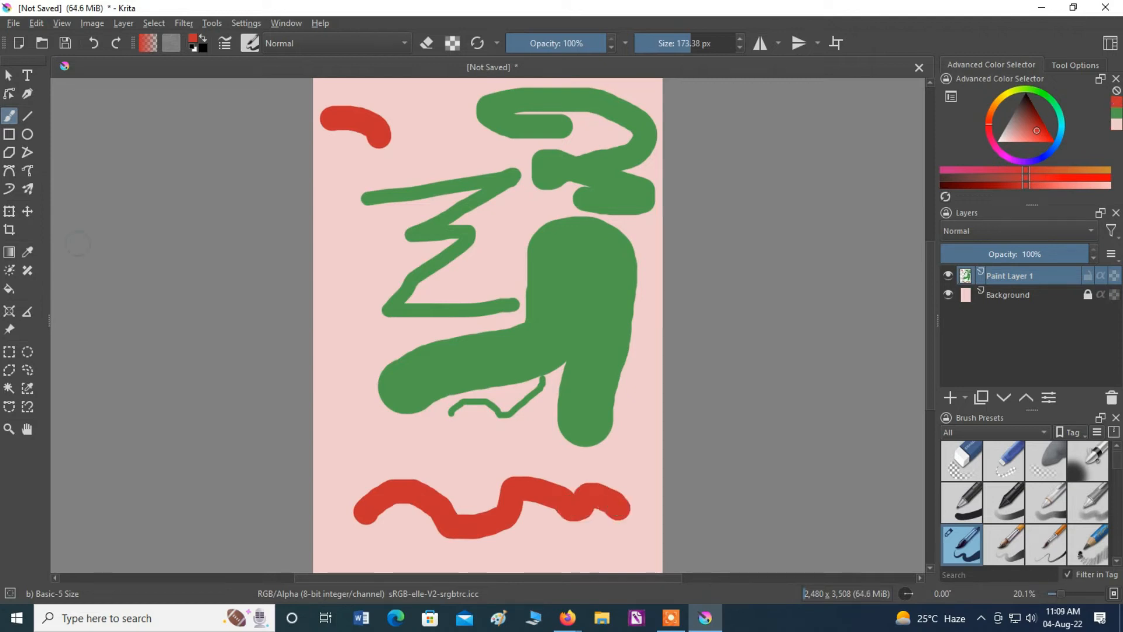
Paint red curved arms, a central ring and closed loops at the arm ends with the Multibrush tool
left_click(28, 190)
mouse_move(342, 244)
left_mouse_down()
mouse_move(347, 320)
mouse_move(419, 350)
mouse_move(488, 323)
left_mouse_up()
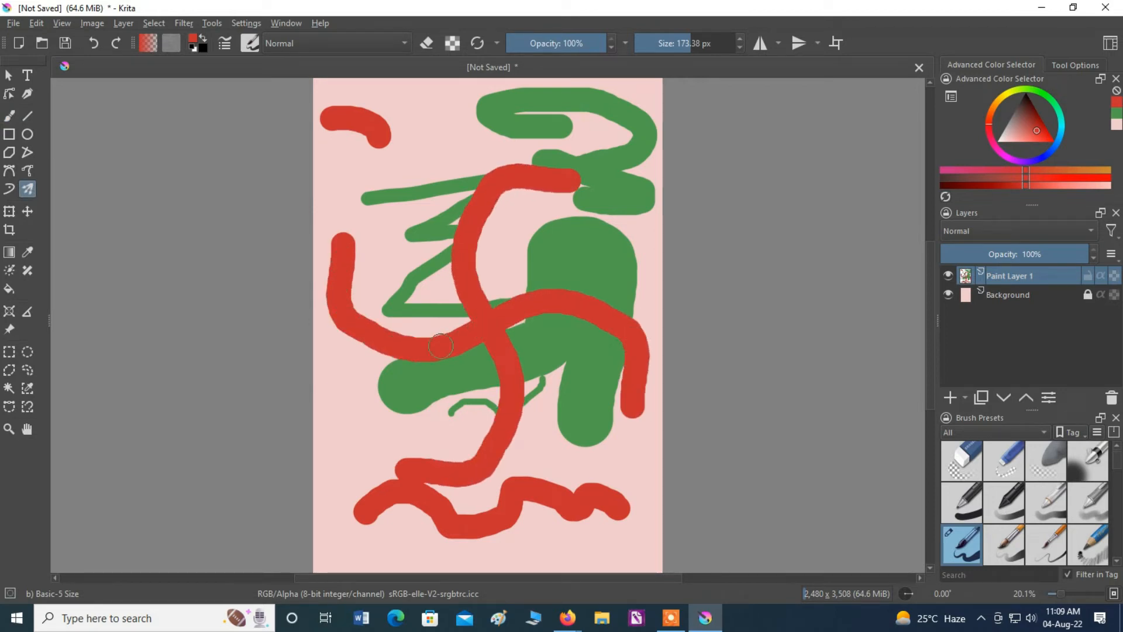
left_click(448, 286)
mouse_move(447, 286)
left_mouse_down()
mouse_move(427, 312)
mouse_move(430, 335)
left_mouse_up()
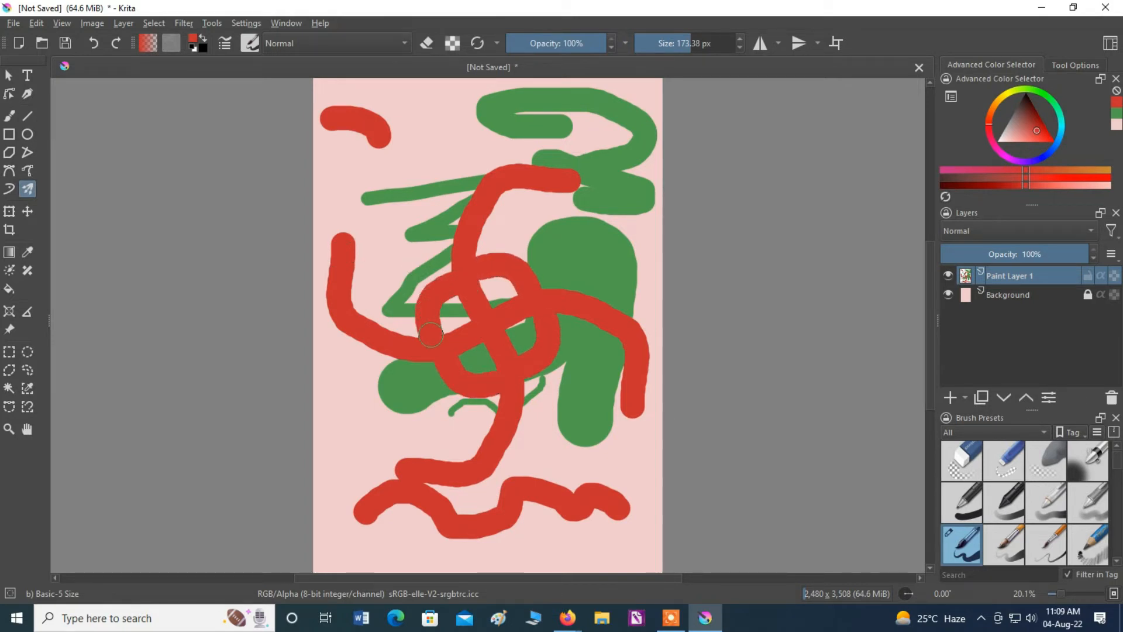
mouse_move(344, 244)
left_mouse_down()
mouse_move(389, 236)
mouse_move(401, 252)
mouse_move(401, 274)
mouse_move(349, 277)
left_mouse_up()
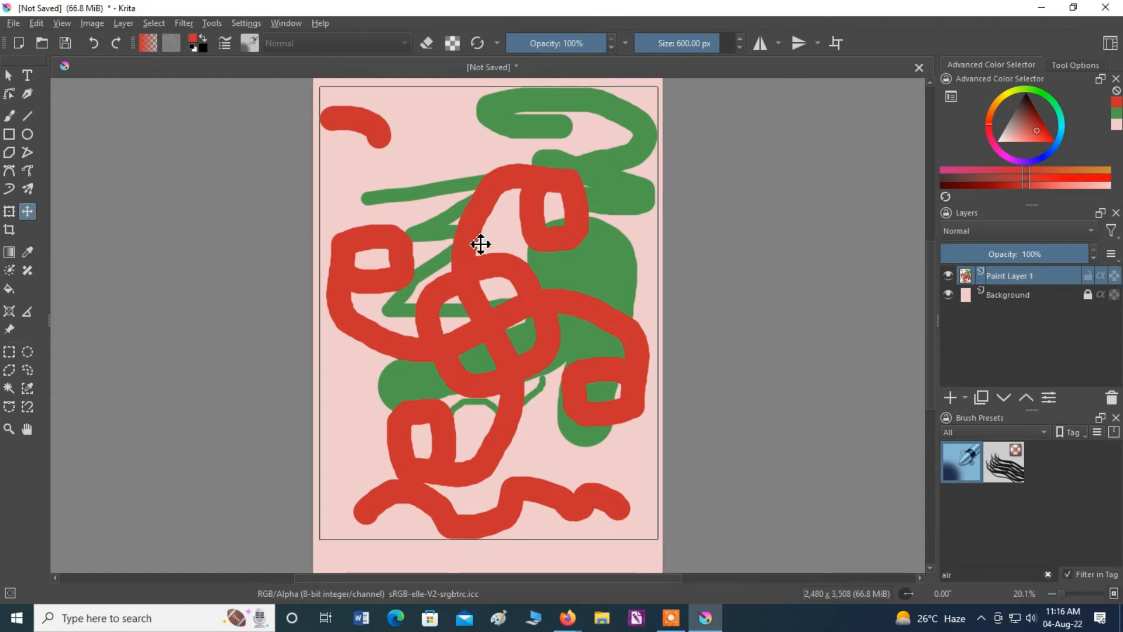
Clear Paint Layer 1 and paint a red wavy stroke near the page's top with the Ink pen (mypaint) preset at about 98 px
key("Delete")
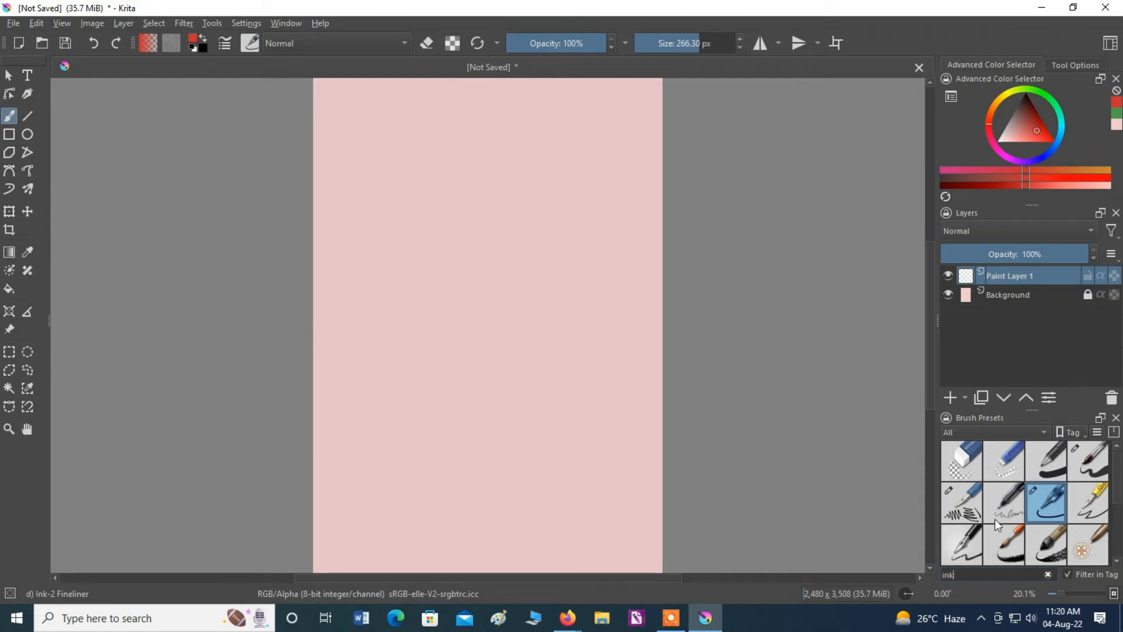
mouse_move(1005, 504)
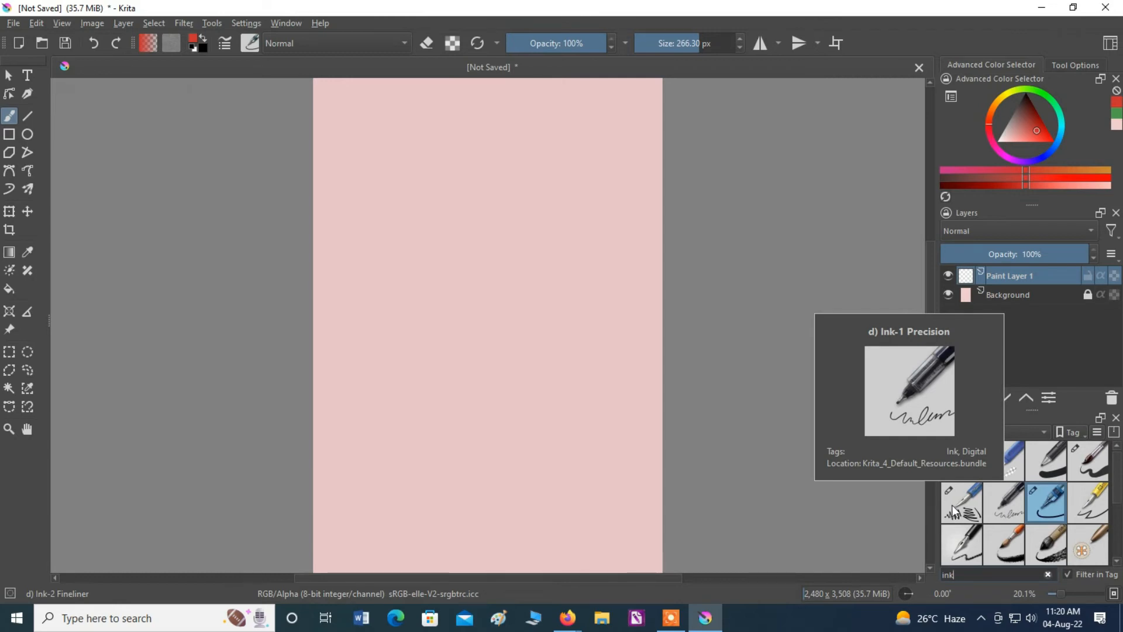
mouse_move(959, 513)
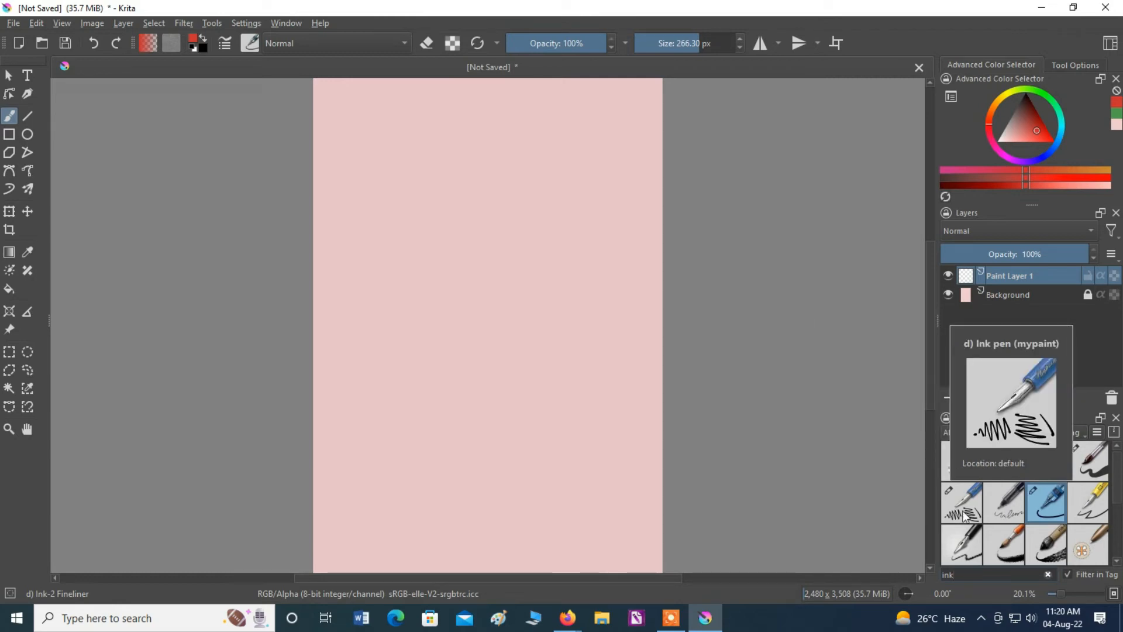
left_click(965, 514)
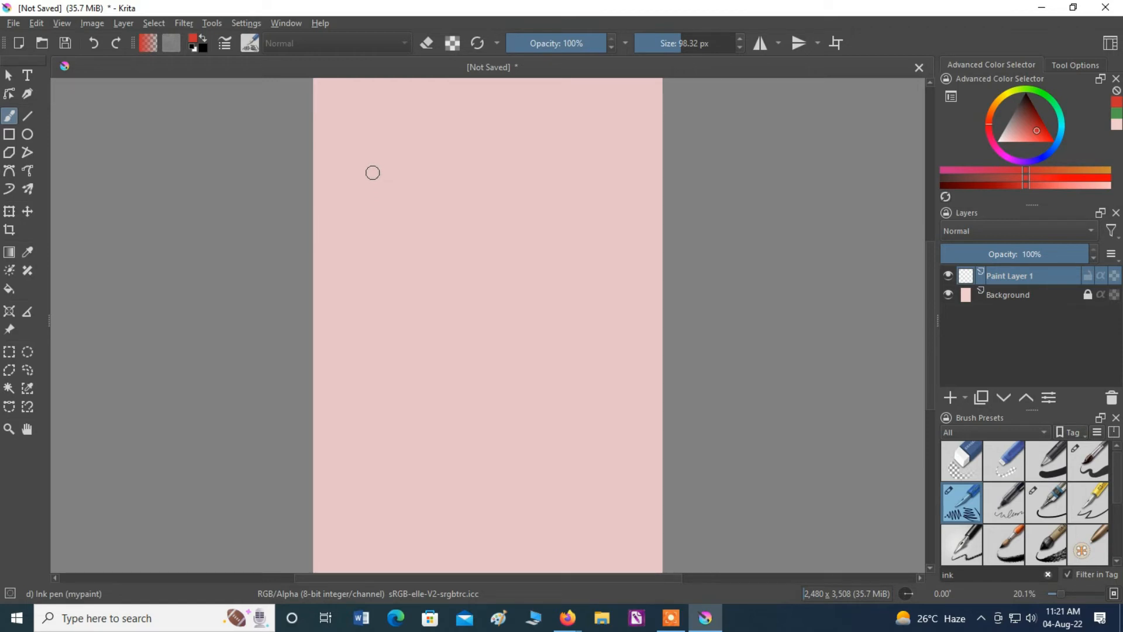
mouse_move(369, 169)
left_mouse_down()
mouse_move(378, 183)
mouse_move(400, 167)
mouse_move(414, 196)
mouse_move(440, 164)
mouse_move(449, 198)
mouse_move(466, 182)
mouse_move(484, 200)
mouse_move(515, 189)
left_mouse_up()
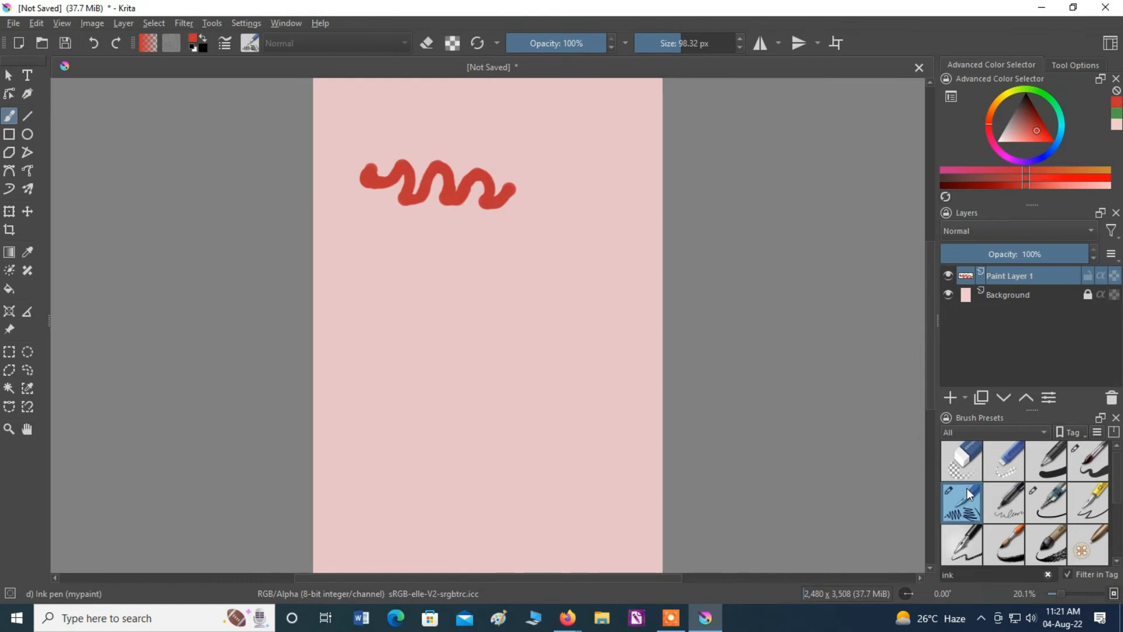
Search the brush presets for "bris" and paint a pink wavy stroke below the red one with Wet Bristles Rough at 80 px
mouse_move(967, 488)
double_click(953, 576)
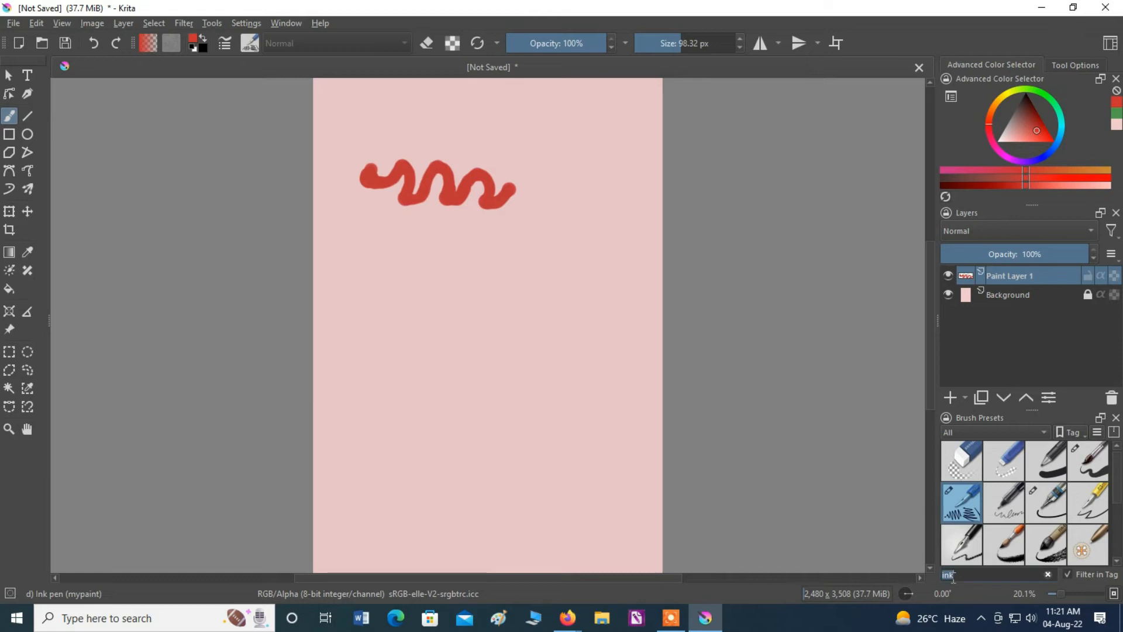
type("bri")
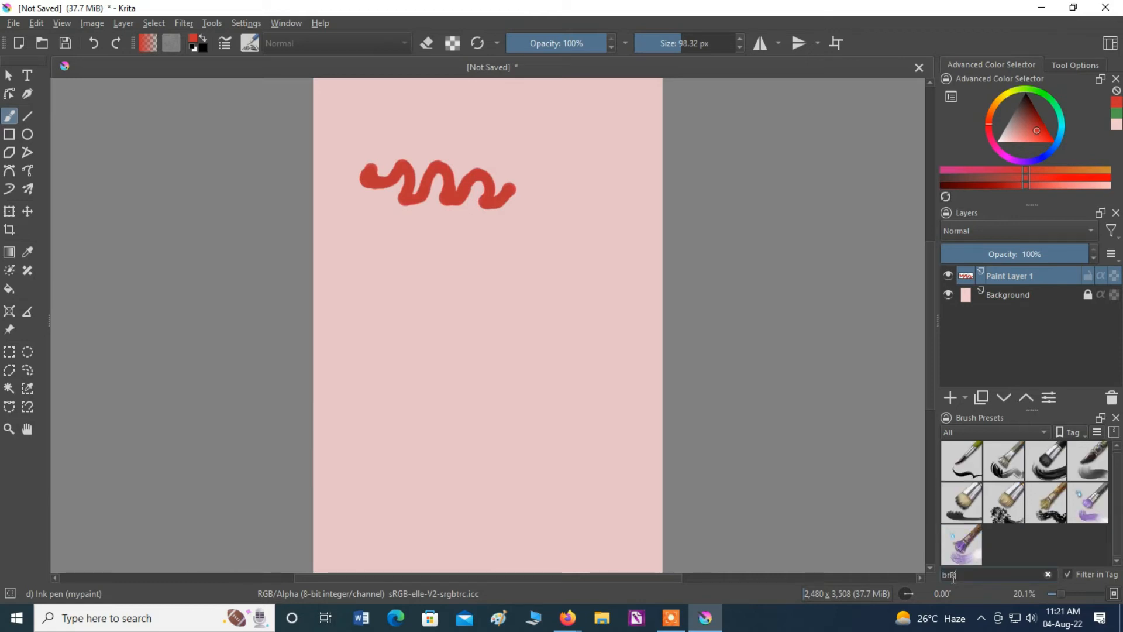
type("s")
mouse_move(965, 550)
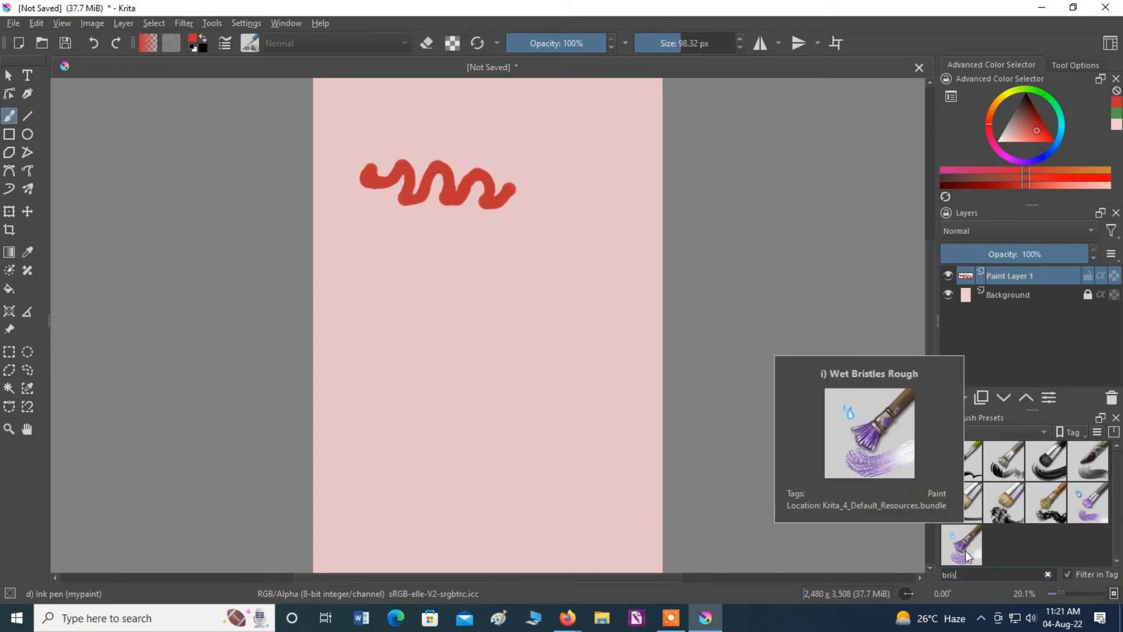
left_click(965, 550)
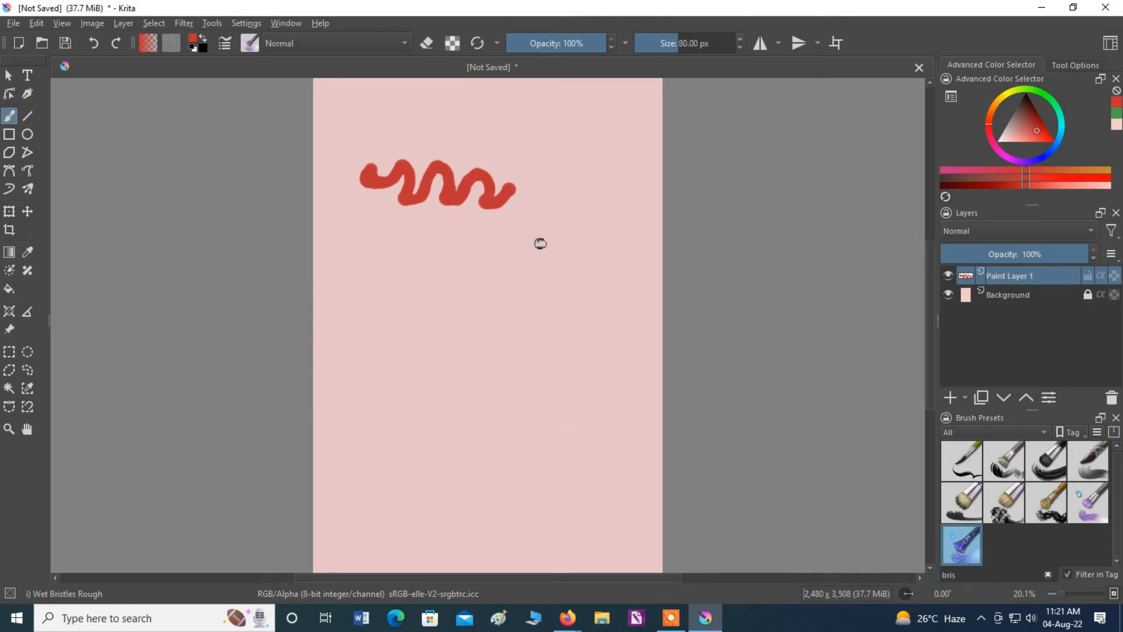
left_click(945, 171)
mouse_move(355, 232)
left_mouse_down()
mouse_move(346, 282)
mouse_move(361, 290)
mouse_move(404, 261)
mouse_move(401, 301)
mouse_move(424, 303)
mouse_move(458, 262)
mouse_move(470, 302)
mouse_move(493, 302)
mouse_move(520, 255)
mouse_move(531, 281)
mouse_move(522, 316)
mouse_move(552, 304)
mouse_move(559, 263)
mouse_move(582, 254)
mouse_move(588, 298)
mouse_move(632, 312)
mouse_move(638, 286)
left_mouse_up()
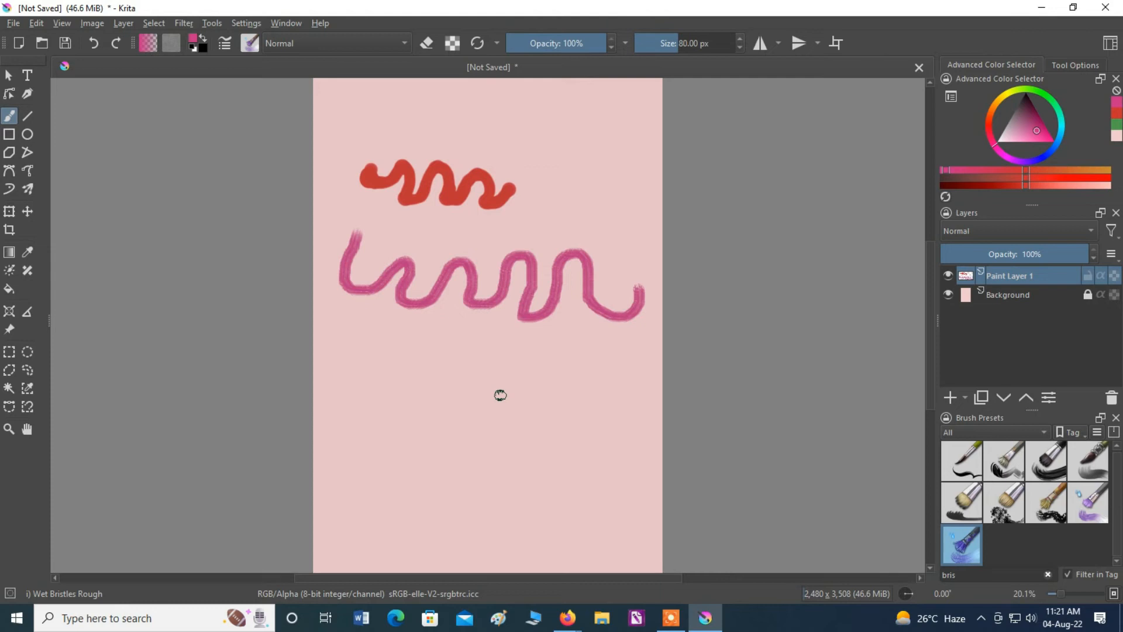
Search the brush presets for "air" and paint a pink curly stroke below the bristle stroke with Airbrush Soft at about 122 px
double_click(951, 575)
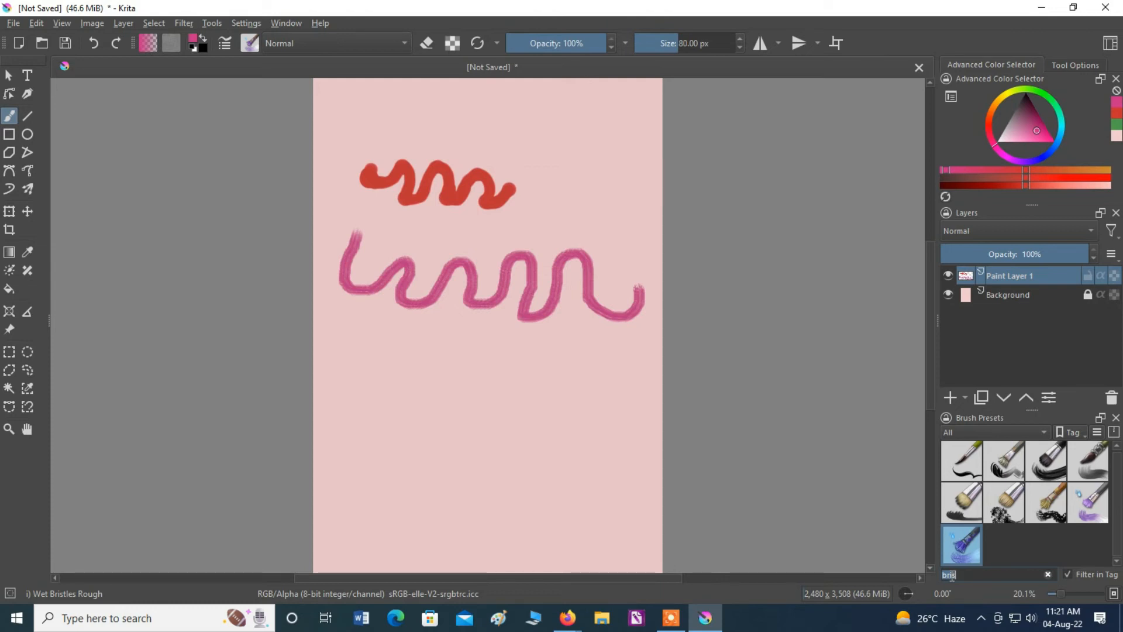
type("air")
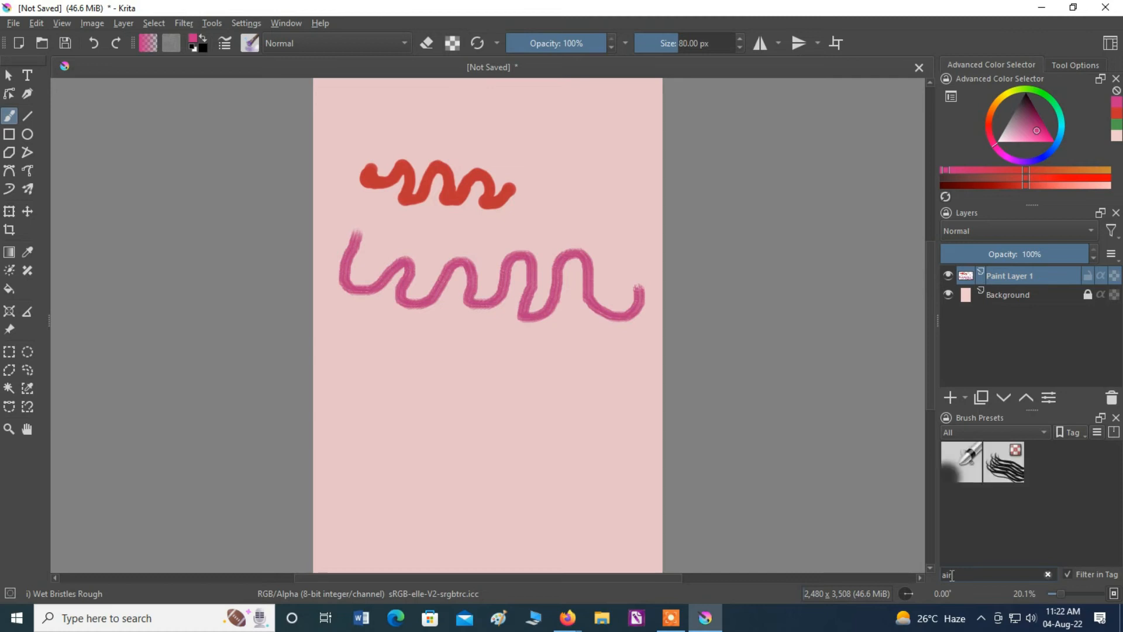
mouse_move(967, 459)
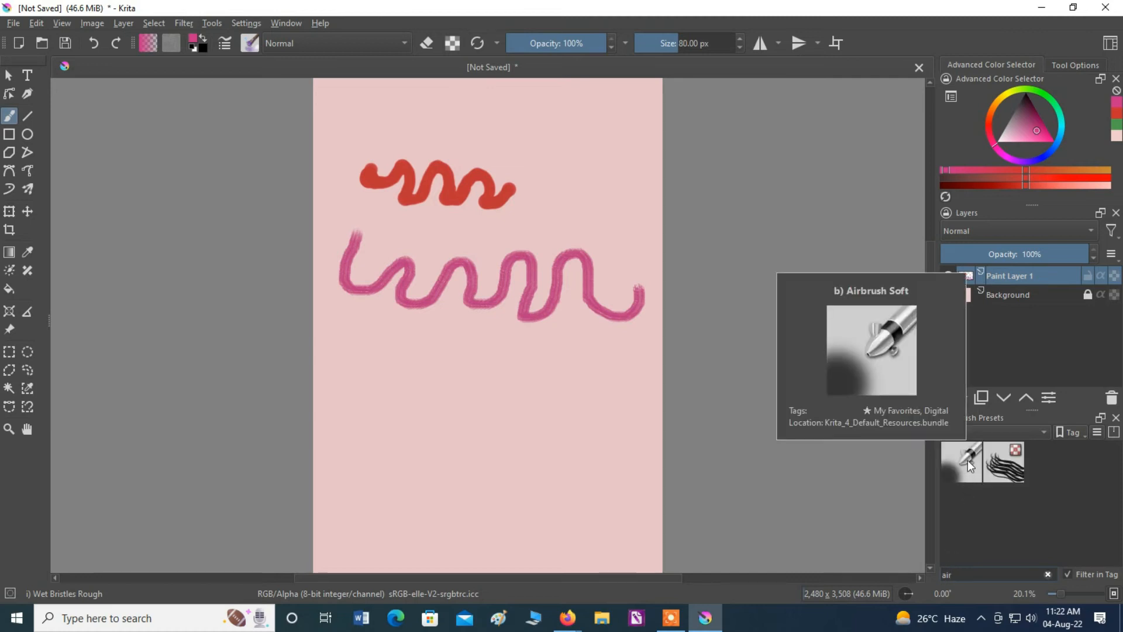
left_click(967, 459)
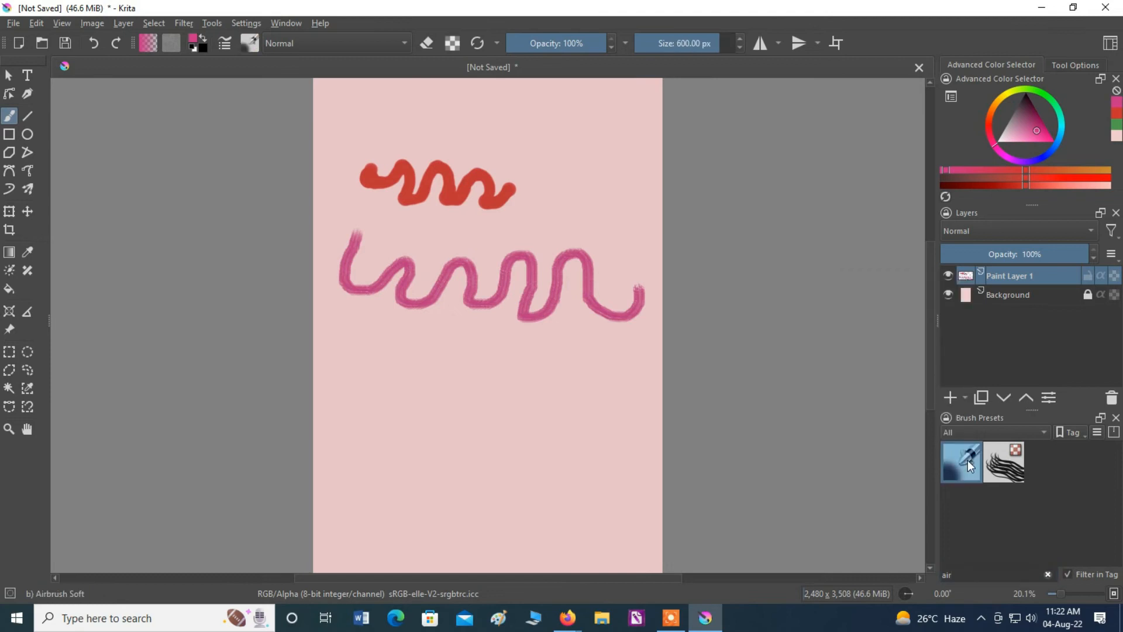
left_click(685, 43)
mouse_move(337, 350)
left_mouse_down()
mouse_move(336, 393)
mouse_move(361, 396)
mouse_move(392, 368)
mouse_move(395, 405)
mouse_move(417, 406)
mouse_move(447, 371)
mouse_move(463, 384)
mouse_move(467, 375)
mouse_move(477, 400)
mouse_move(499, 381)
mouse_move(533, 393)
mouse_move(585, 365)
mouse_move(572, 377)
mouse_move(582, 407)
mouse_move(636, 379)
left_mouse_up()
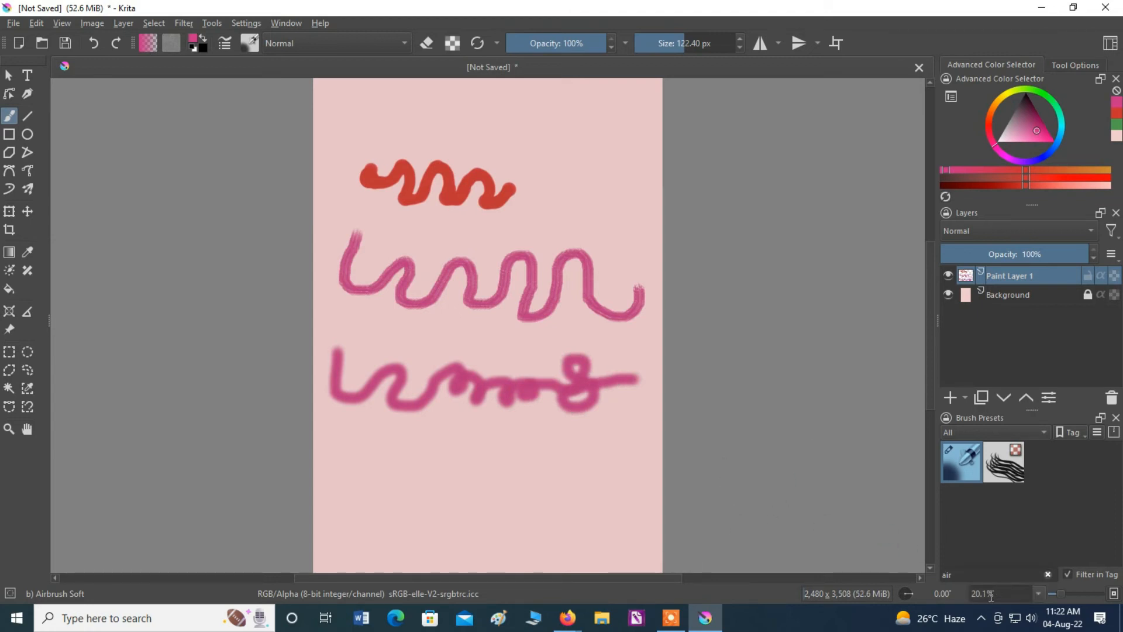
Search the brush presets for "lay" and paint a green wavy stroke below the airbrush stroke with Adjust Overlay Burn at about 86 px
double_click(950, 573)
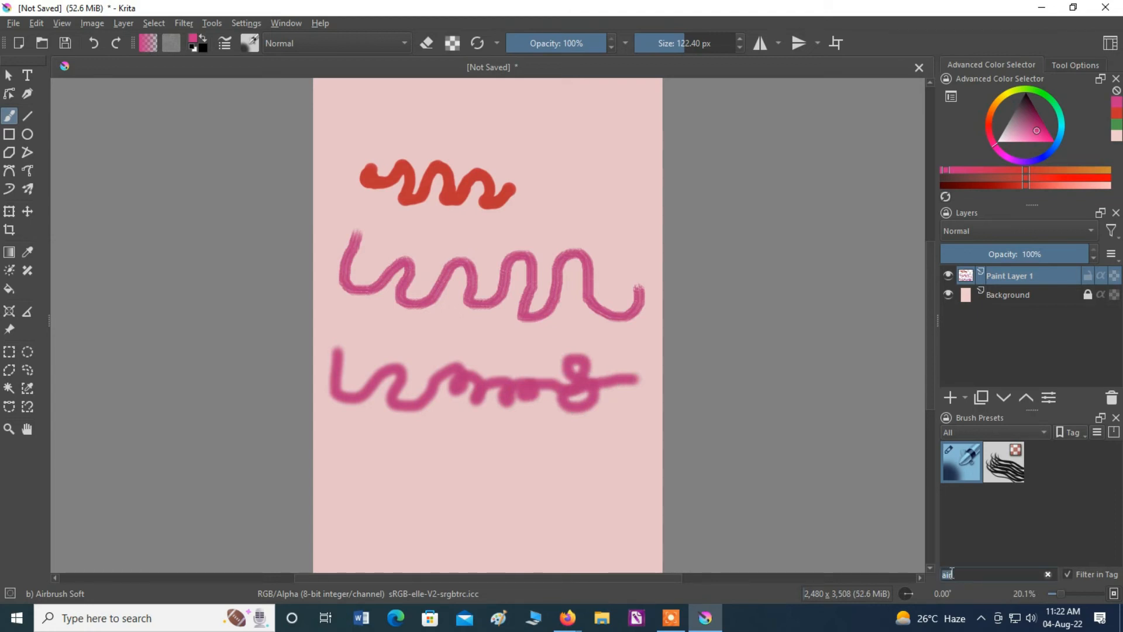
type("lay")
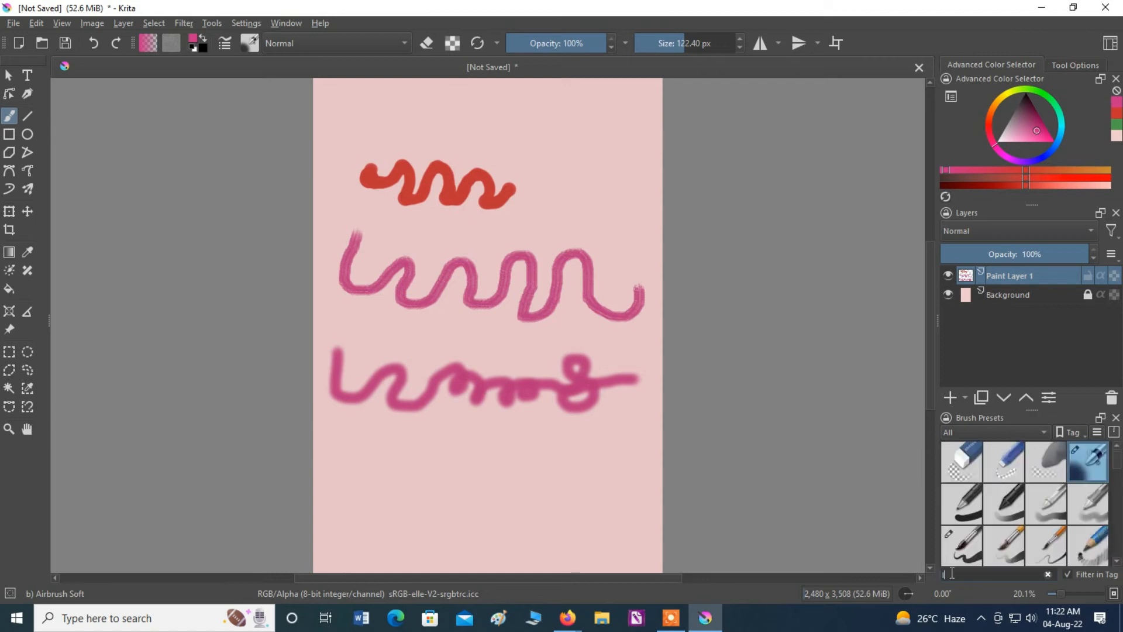
mouse_move(963, 466)
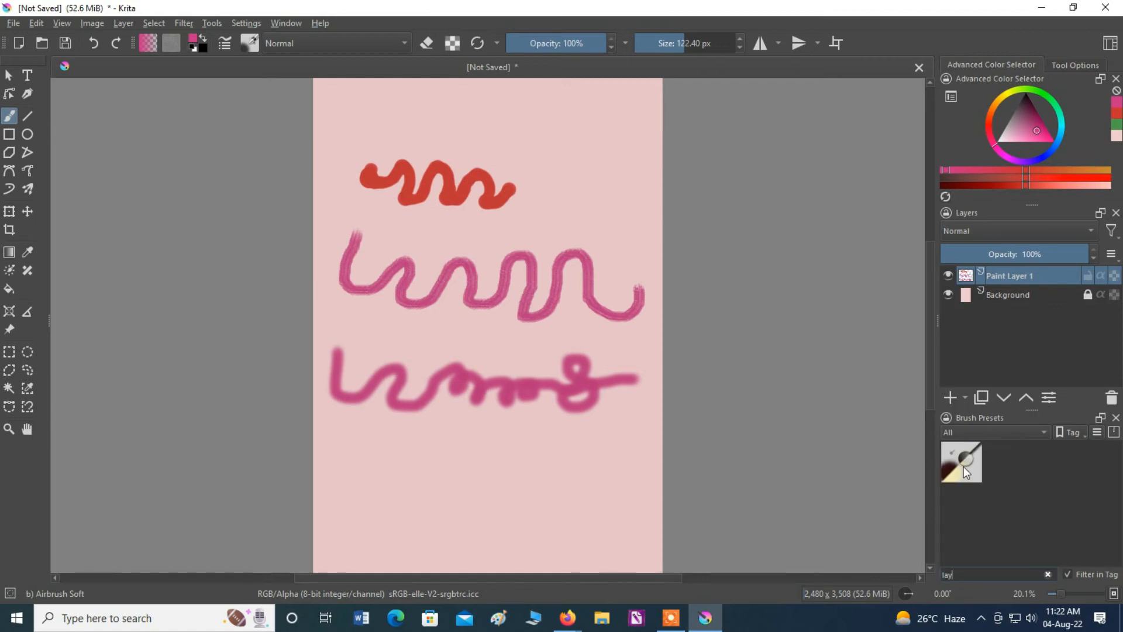
left_click(963, 462)
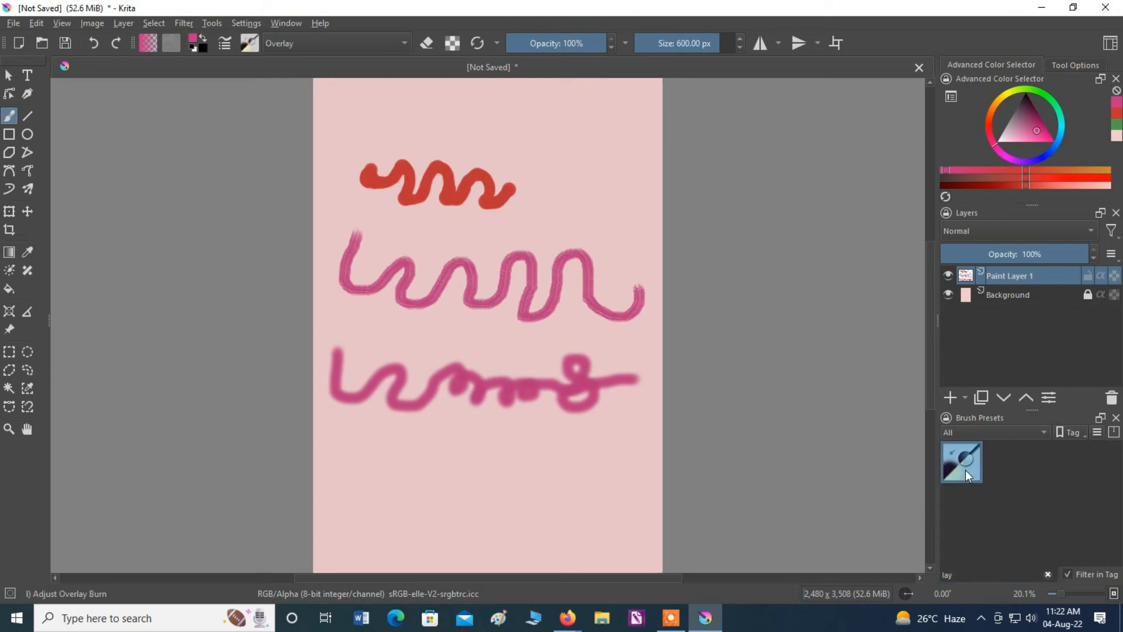
left_click(1062, 107)
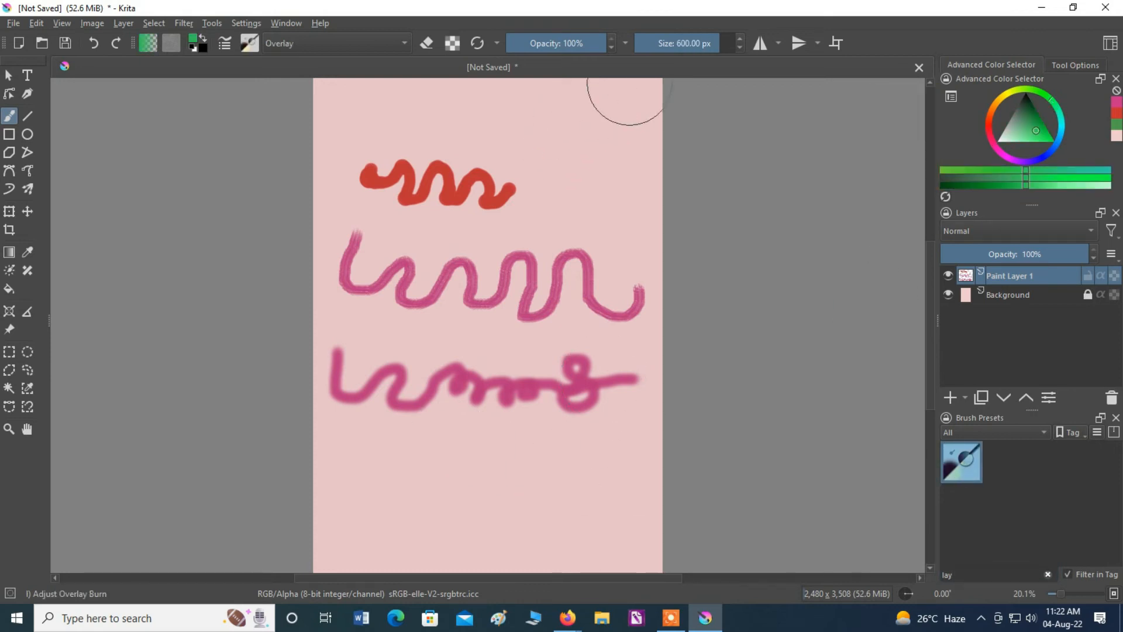
left_click(679, 45)
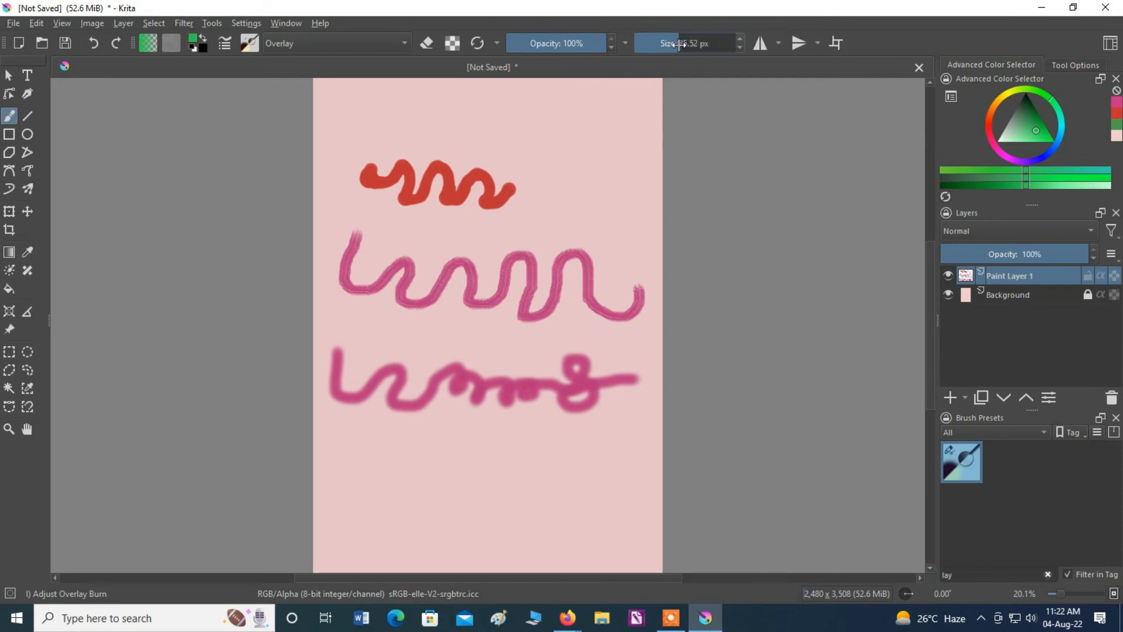
mouse_move(360, 457)
left_mouse_down()
mouse_move(356, 505)
mouse_move(387, 499)
mouse_move(411, 467)
mouse_move(423, 477)
mouse_move(422, 522)
mouse_move(483, 473)
mouse_move(495, 522)
mouse_move(524, 510)
mouse_move(544, 479)
mouse_move(584, 524)
mouse_move(621, 500)
mouse_move(640, 483)
left_mouse_up()
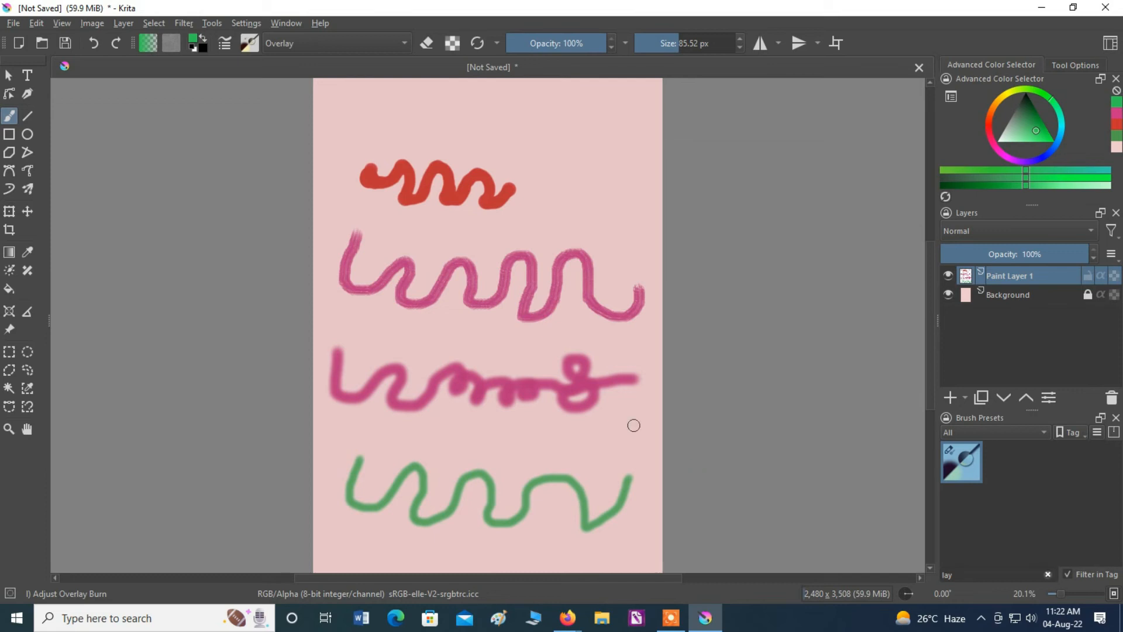
Search the brush presets for "pencil" and paint a short green and a curly black stroke along the page's top with Pencil-2 at about 67 px
double_click(953, 575)
type("pencil")
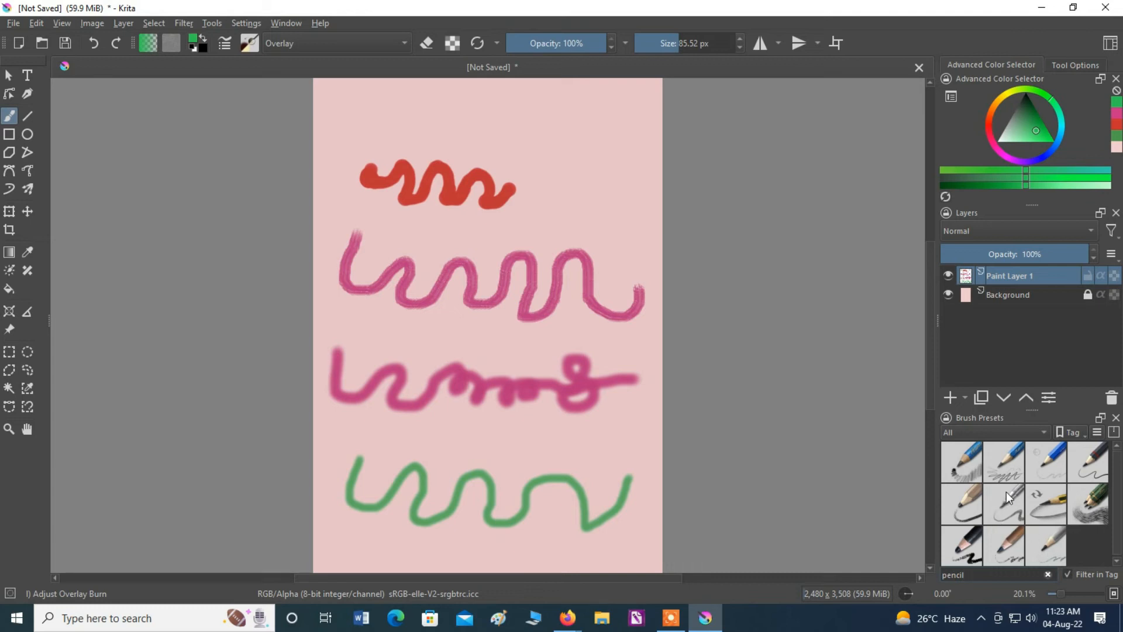
left_click(1088, 469)
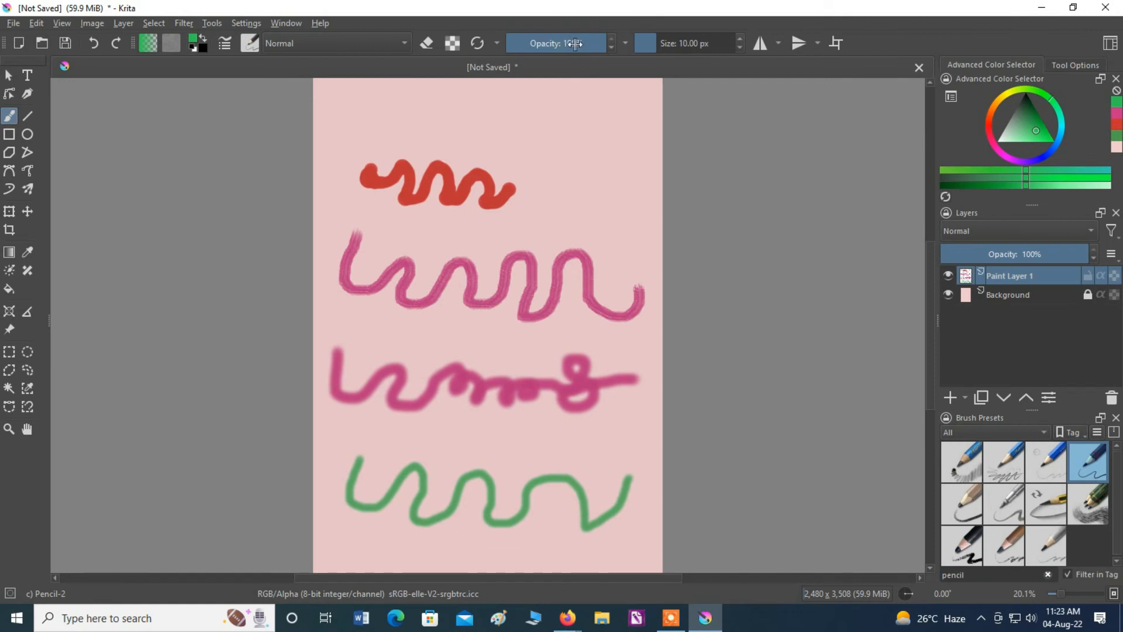
left_click_drag(647, 45, 676, 47)
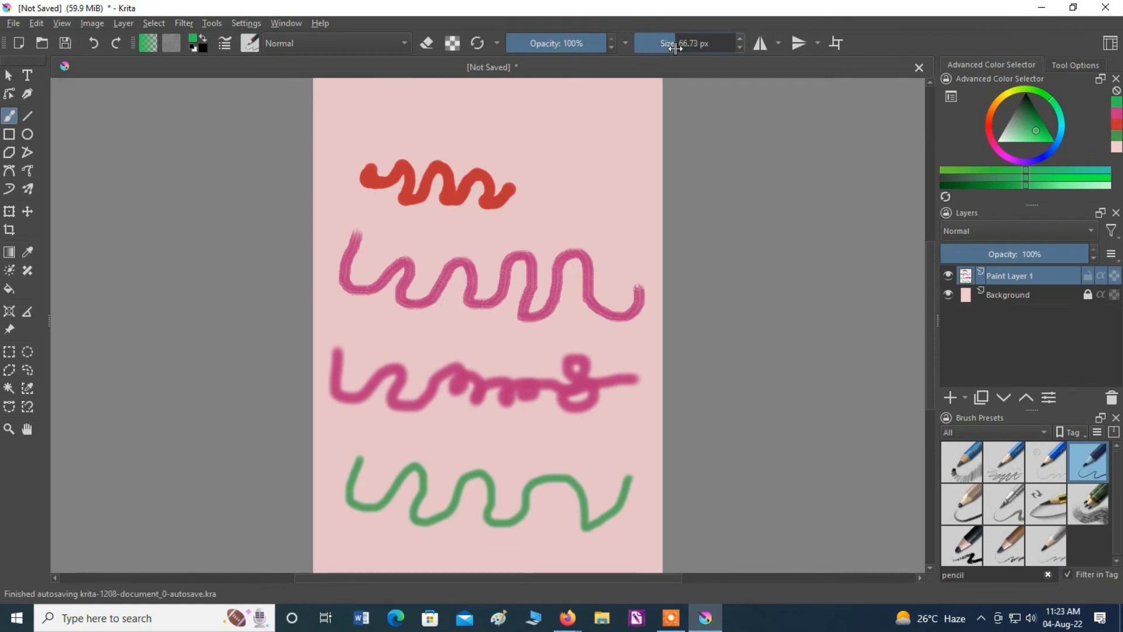
mouse_move(350, 92)
left_mouse_down()
mouse_move(341, 126)
mouse_move(357, 131)
mouse_move(377, 117)
left_mouse_up()
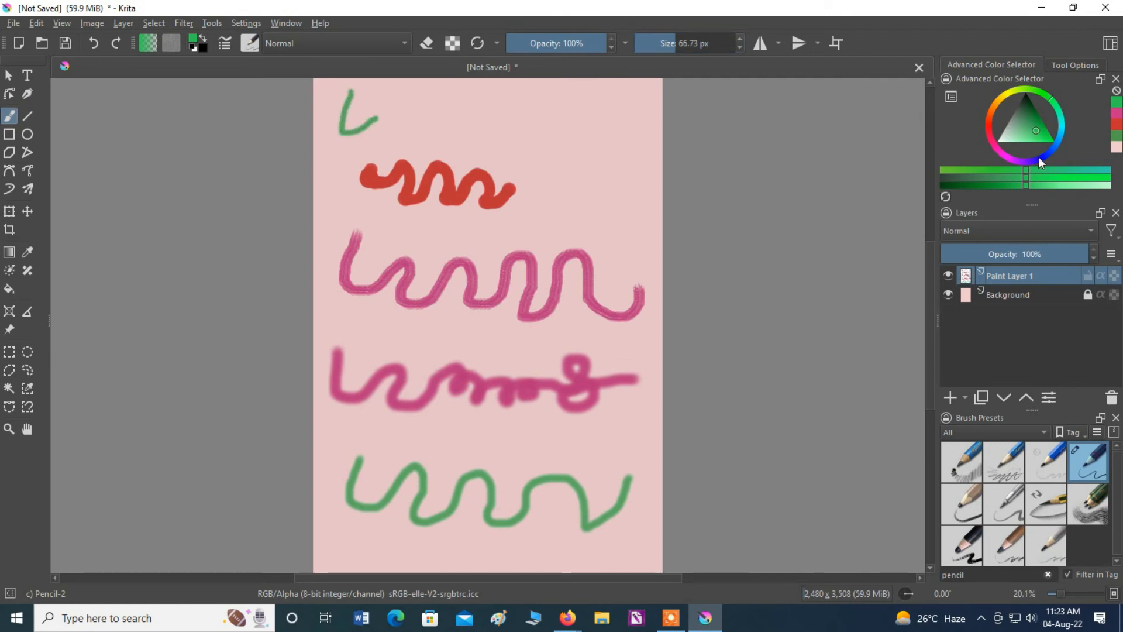
left_click(1025, 96)
mouse_move(417, 98)
left_mouse_down()
mouse_move(399, 134)
mouse_move(445, 113)
mouse_move(436, 142)
mouse_move(459, 123)
mouse_move(538, 121)
mouse_move(549, 108)
mouse_move(560, 137)
mouse_move(542, 153)
mouse_move(601, 126)
mouse_move(609, 164)
left_mouse_up()
Search the presets for "pencil t" and paint a thin black Charcoal Pencil Thin stroke above the bristle stroke and a 67 px one above the green wave
left_click(976, 574)
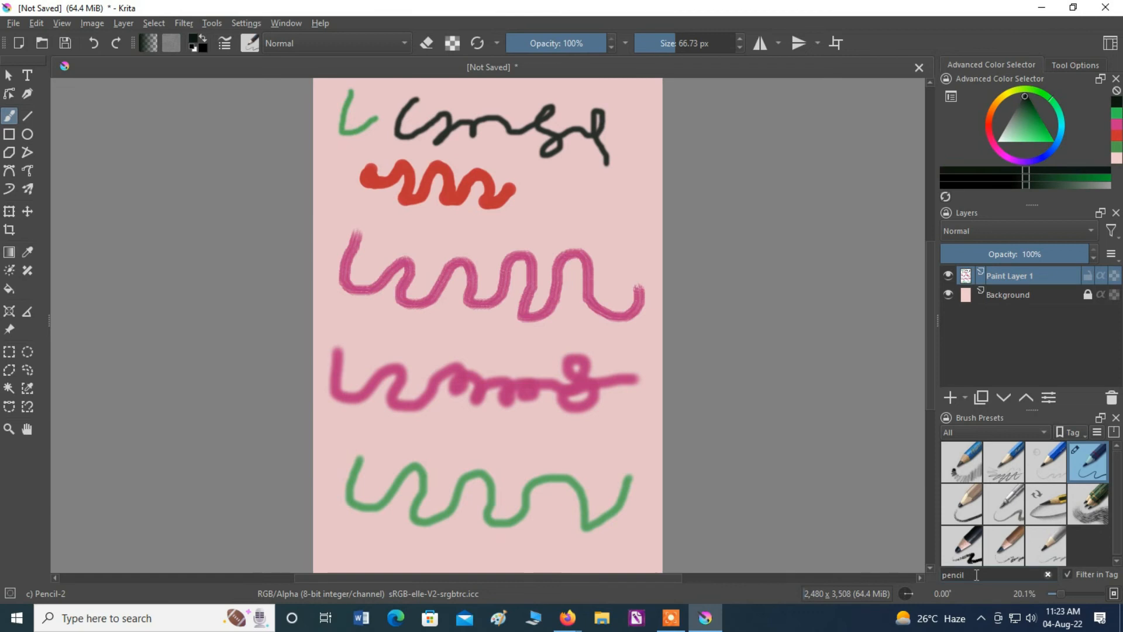
type("t")
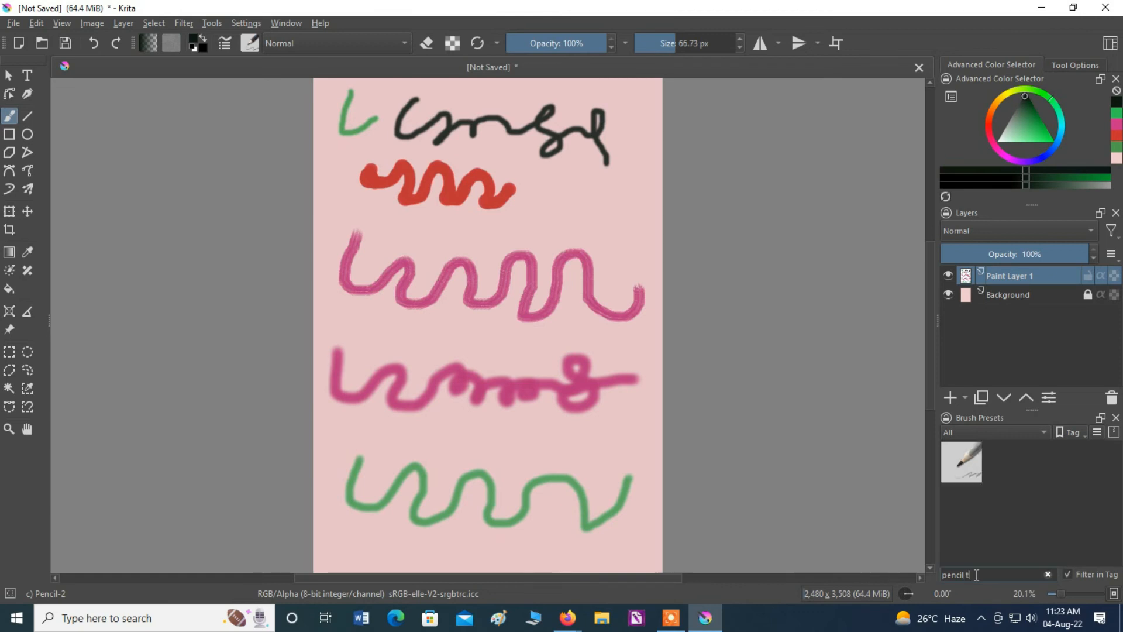
left_click(959, 467)
mouse_move(429, 216)
left_mouse_down()
mouse_move(426, 248)
mouse_move(464, 237)
left_mouse_up()
left_click_drag(663, 51, 675, 50)
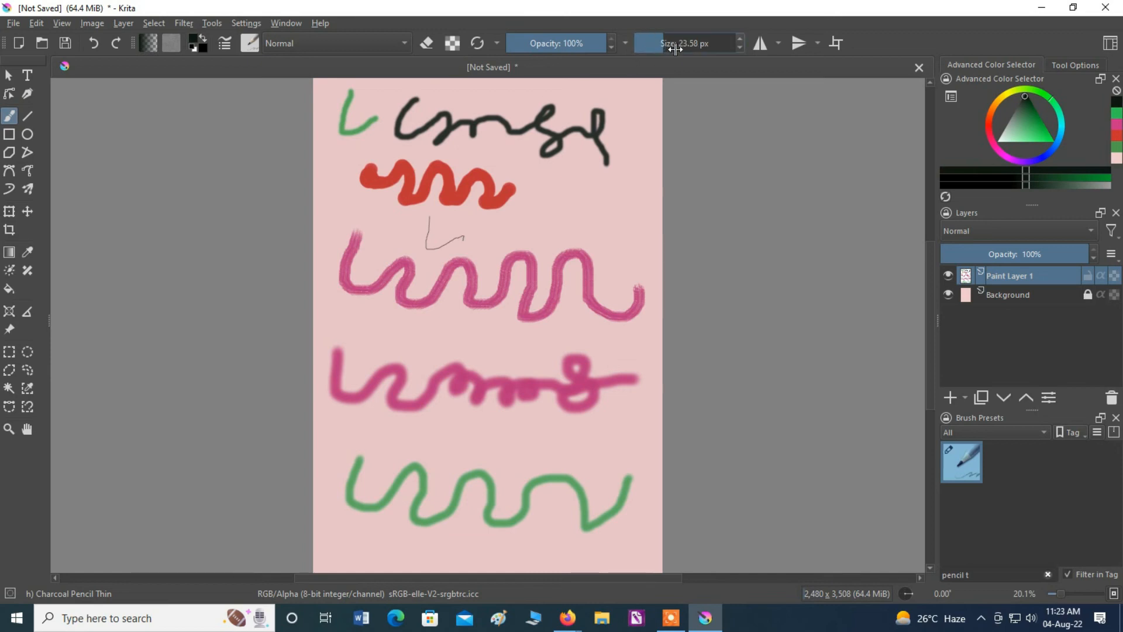
mouse_move(426, 433)
left_mouse_down()
mouse_move(462, 439)
mouse_move(460, 460)
mouse_move(479, 457)
mouse_move(487, 435)
mouse_move(508, 467)
mouse_move(531, 432)
mouse_move(571, 461)
left_mouse_up()
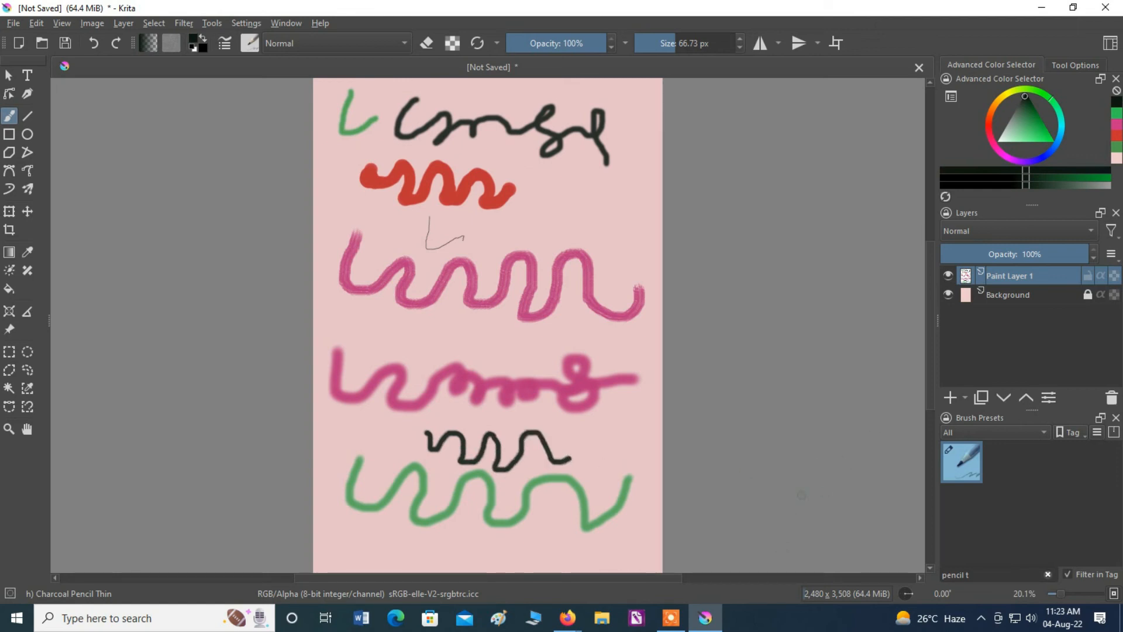
Search the presets for "pencil t" again and paint a black wavy Charcoal Pencil Thin stroke between the two pink strokes
triple_click(955, 573)
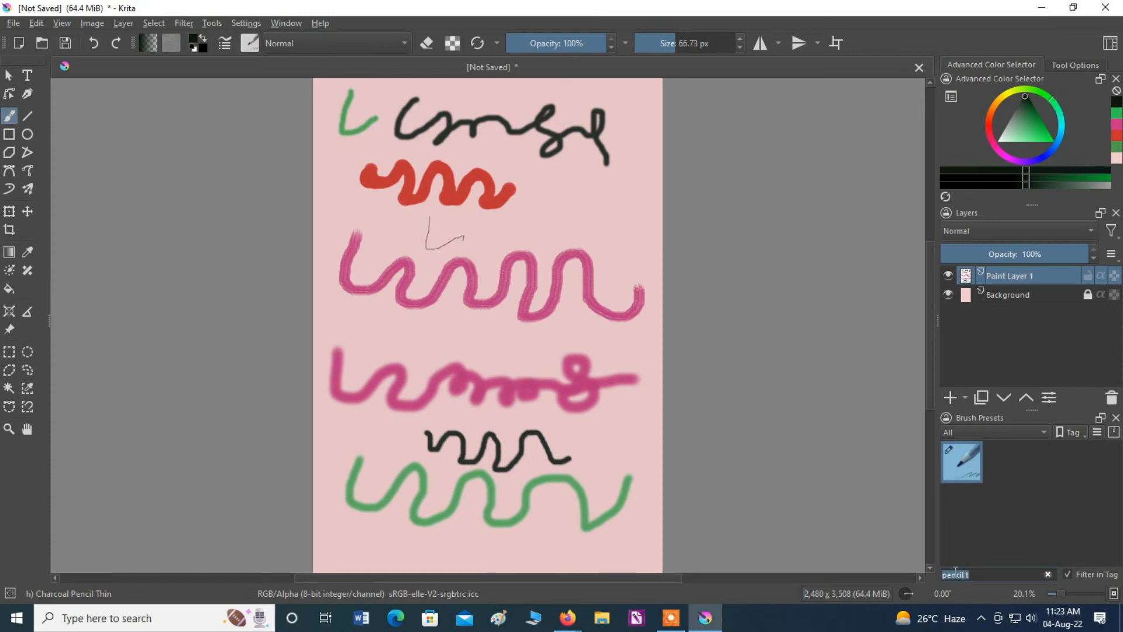
type("pencil")
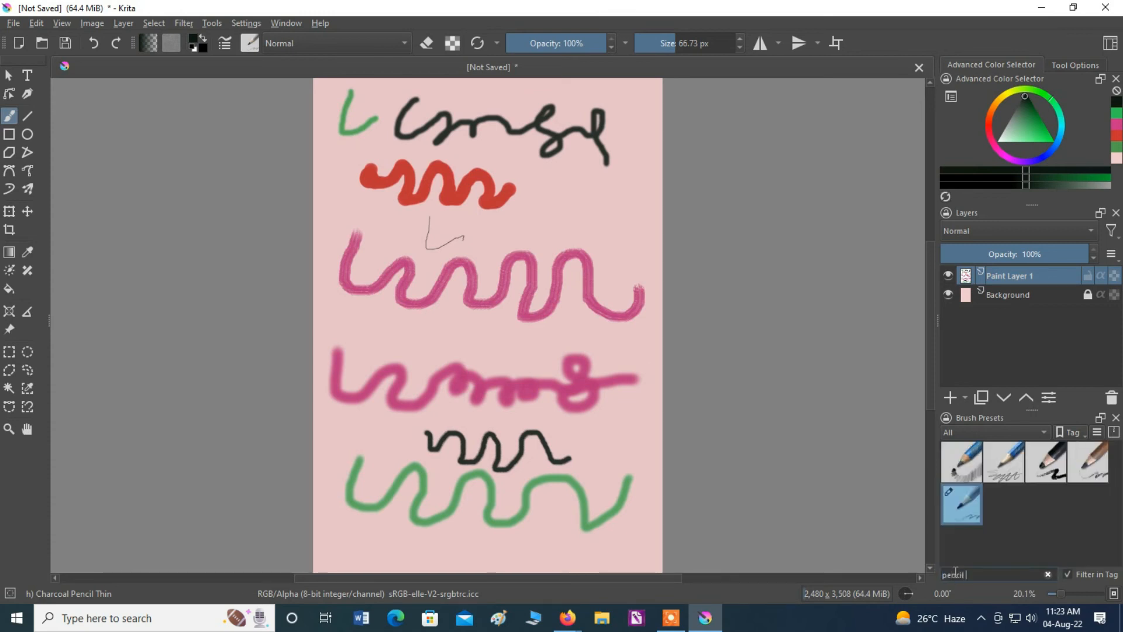
type(" t")
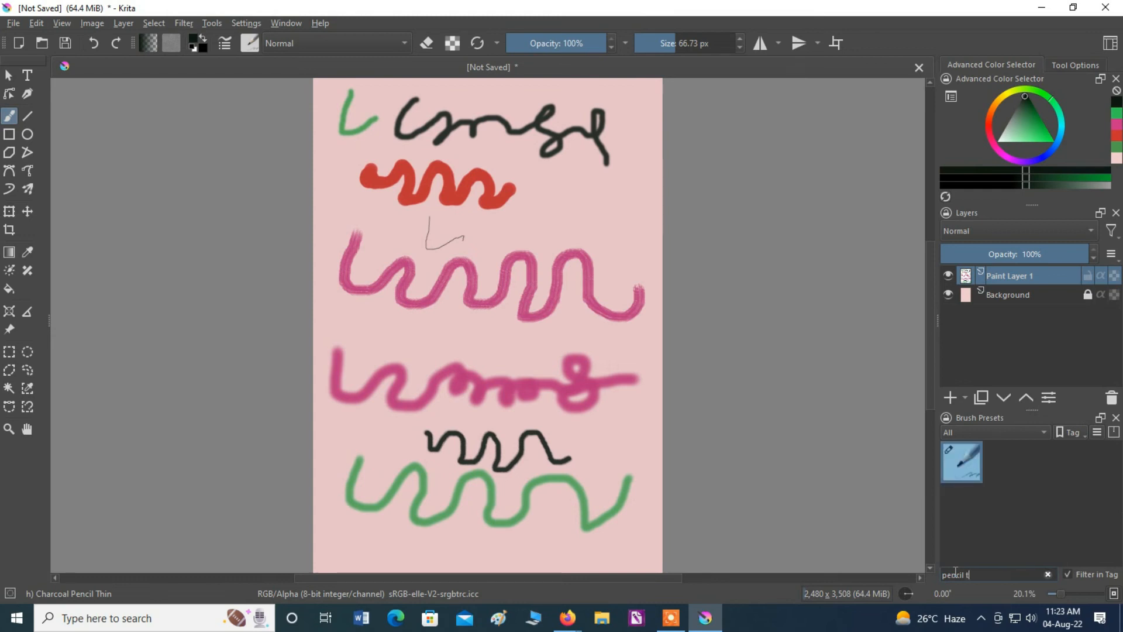
left_click(957, 467)
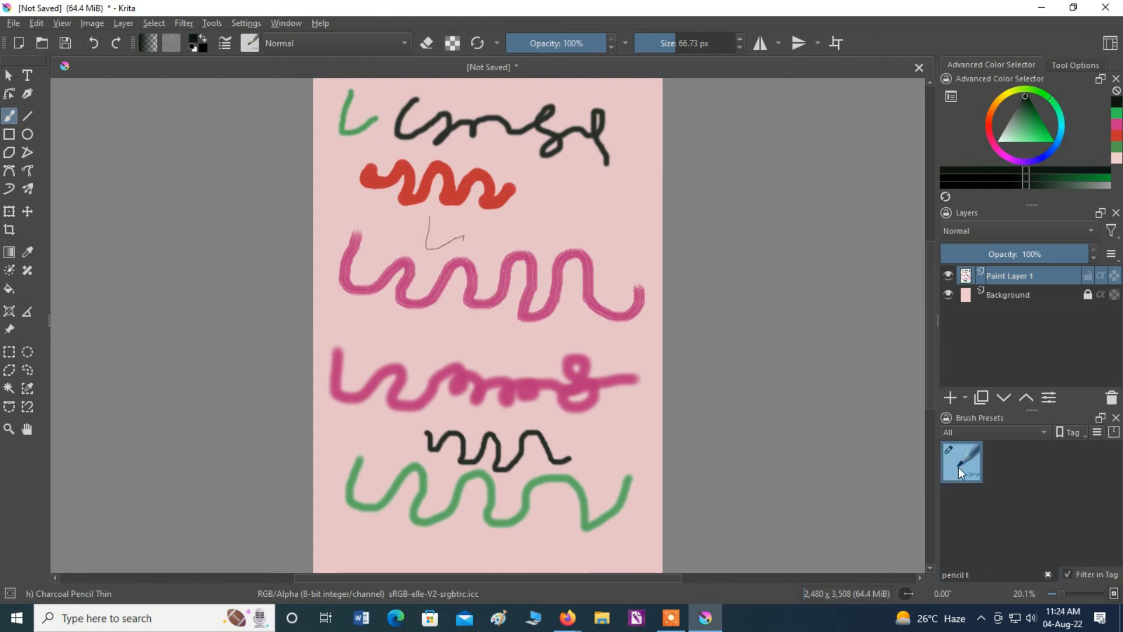
mouse_move(354, 317)
left_mouse_down()
mouse_move(354, 344)
mouse_move(402, 332)
mouse_move(465, 351)
mouse_move(507, 345)
left_mouse_up()
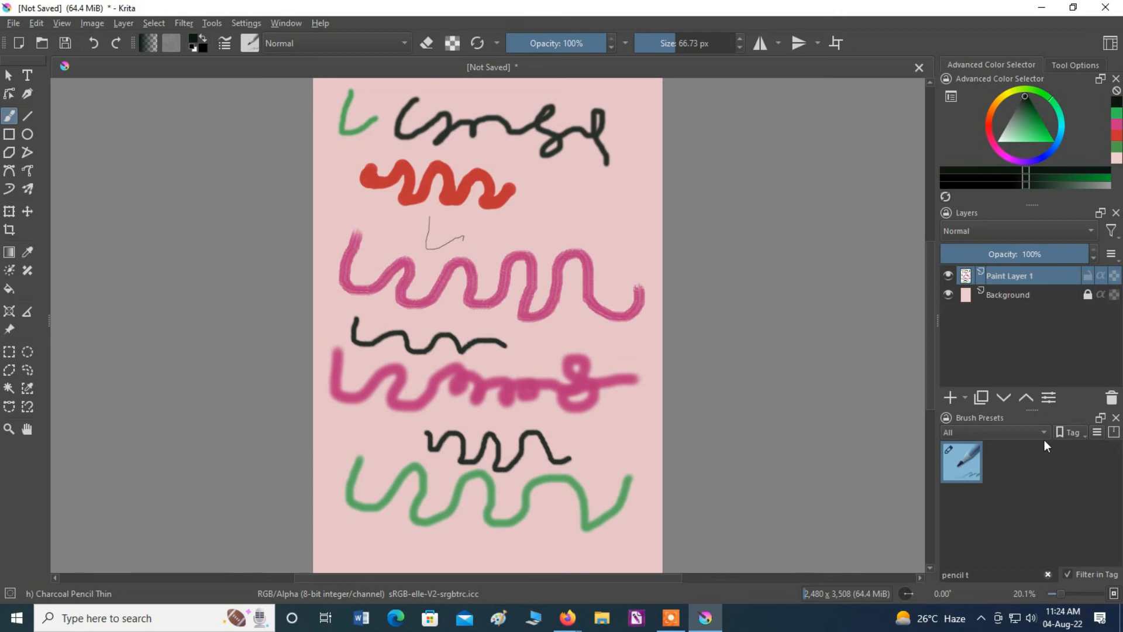
Create a new brush preset tag named "my favourite" for the Charcoal Pencil Thin preset
left_click(1082, 431)
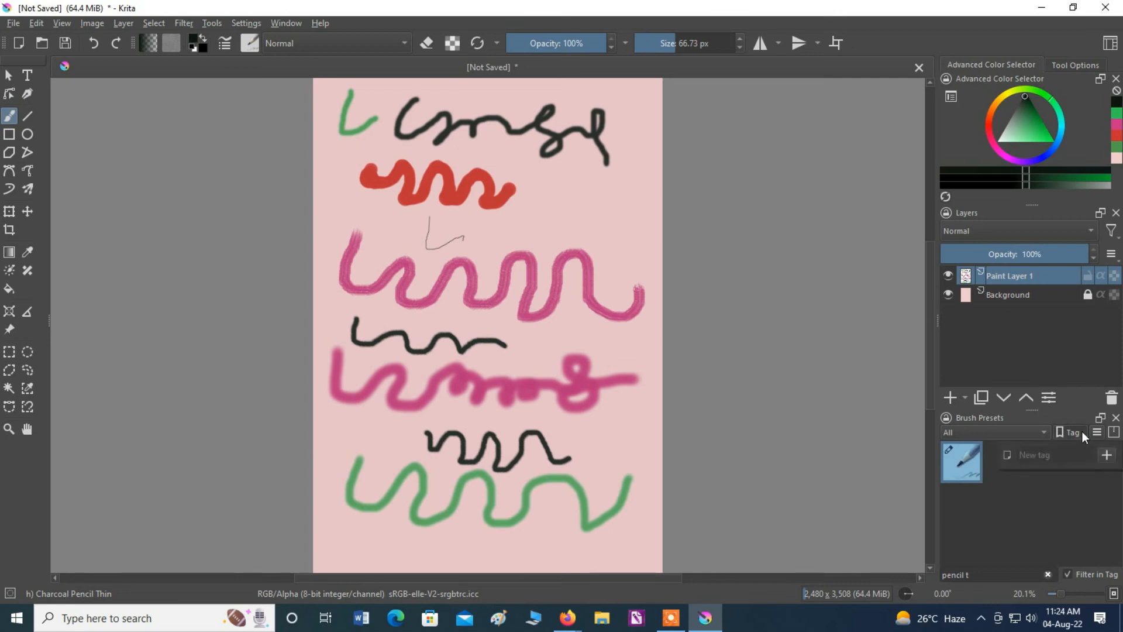
left_click(1046, 456)
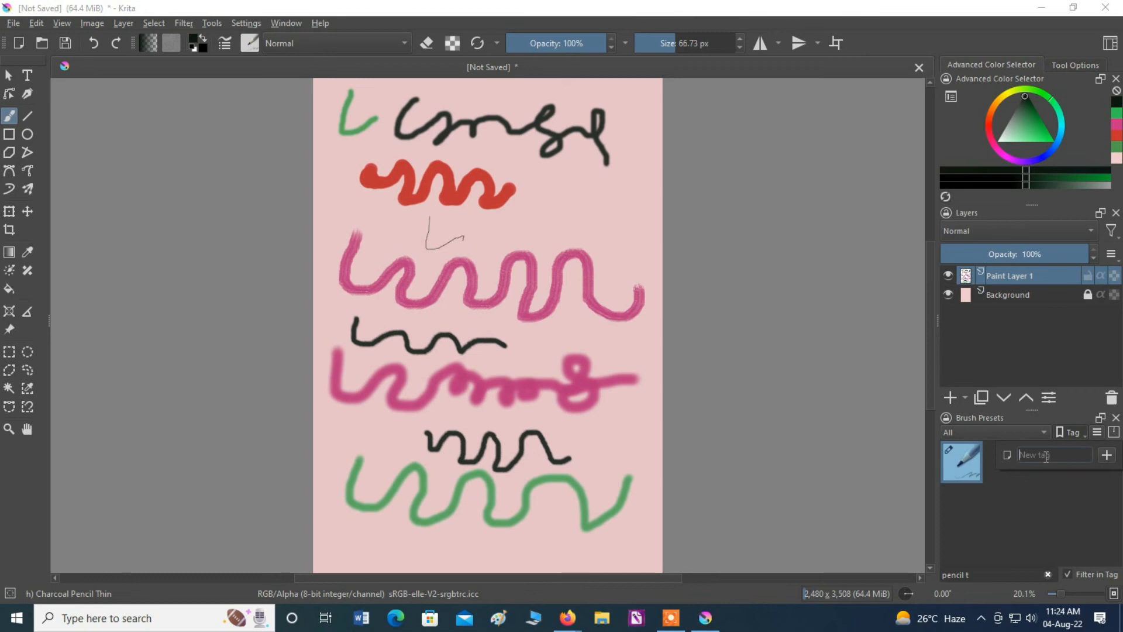
type("my favourite")
left_click(1107, 455)
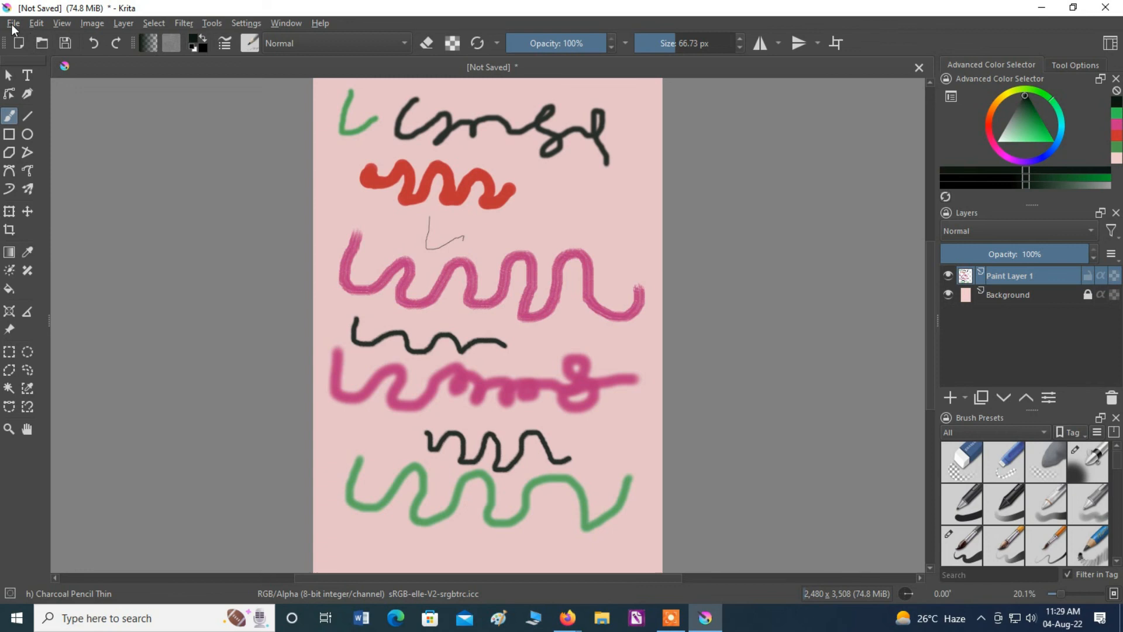
Open the Taj Mahal photo gettyimages-930500756_wide-89e4b501eeb89f97aa7567f9cc088bd91866a991.jpg as a second document
left_click(13, 22)
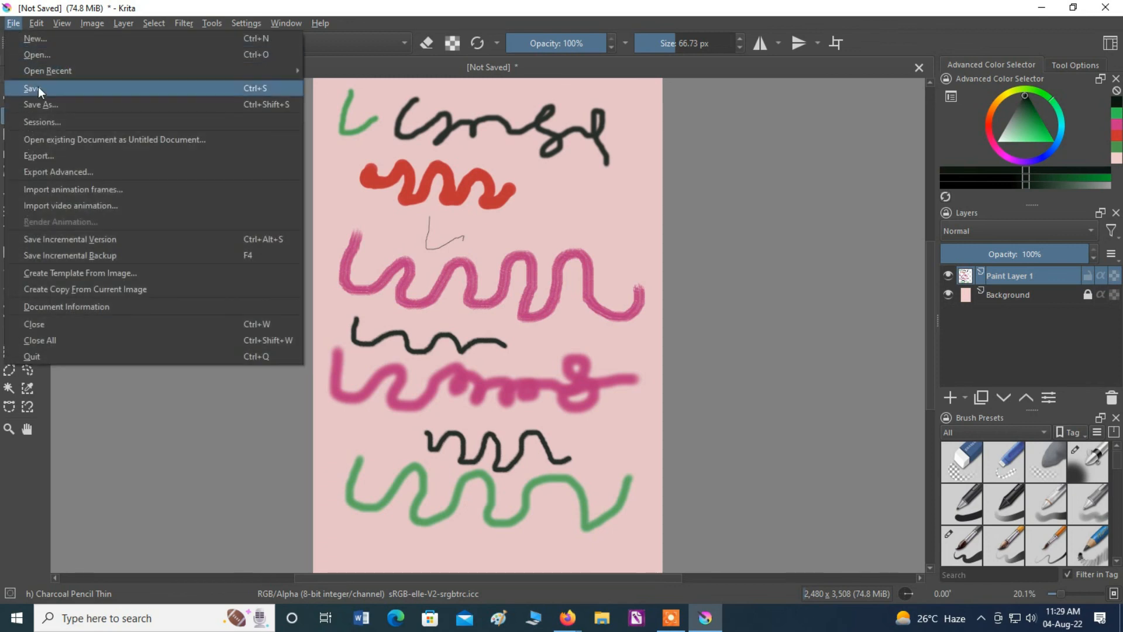
left_click(41, 59)
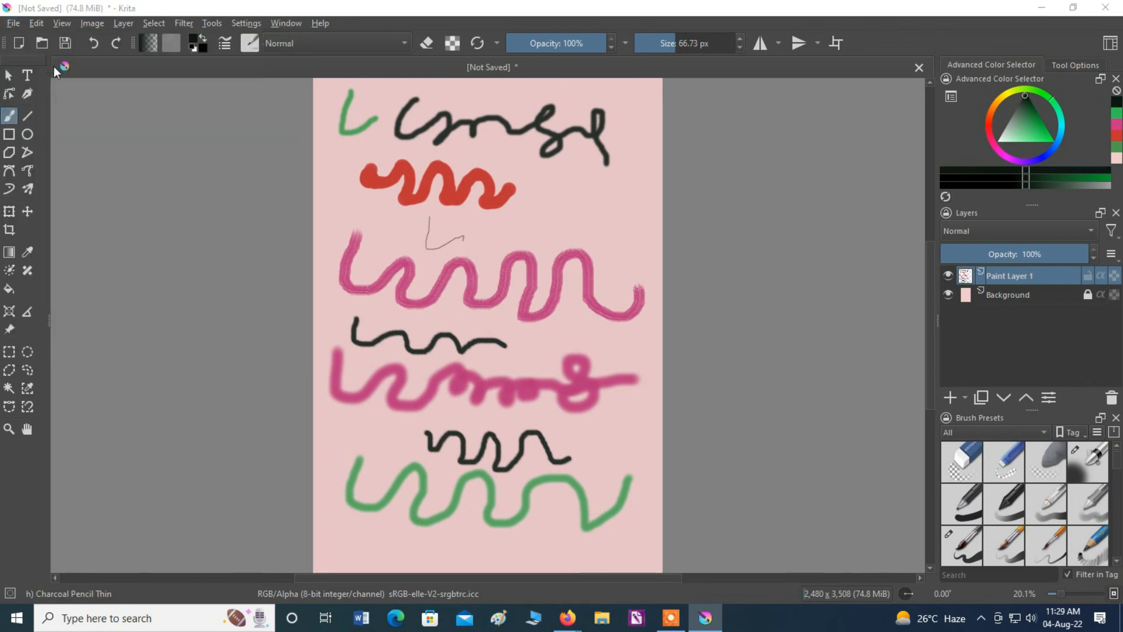
double_click(154, 141)
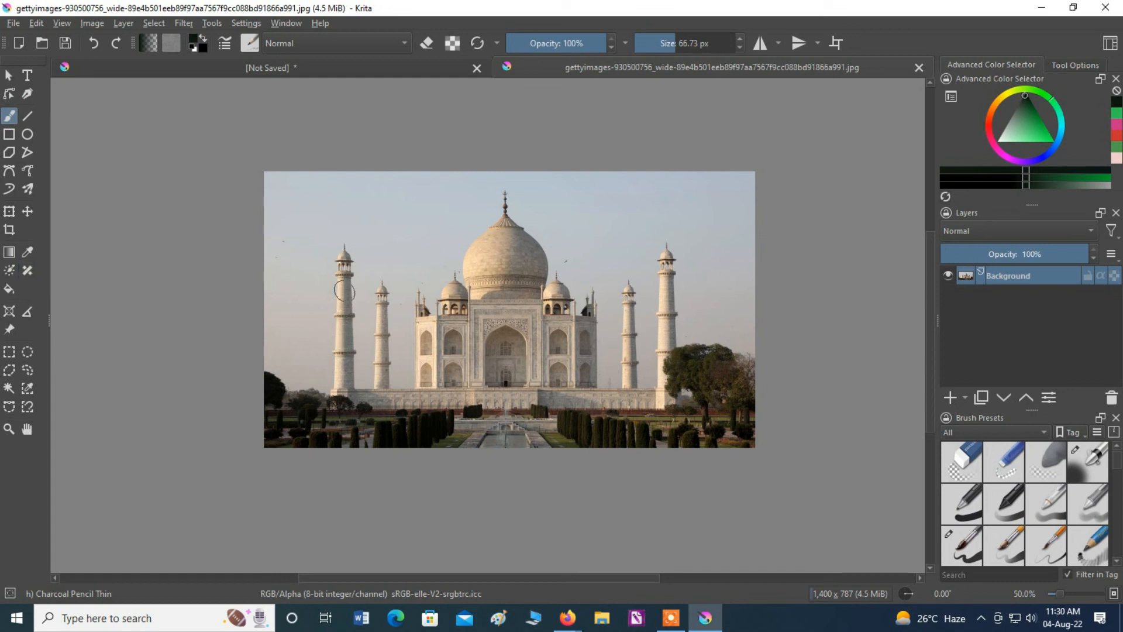
Patch out the top of the photo's leftmost minaret using the Smart Patch tool at about 139 px
left_click(27, 270)
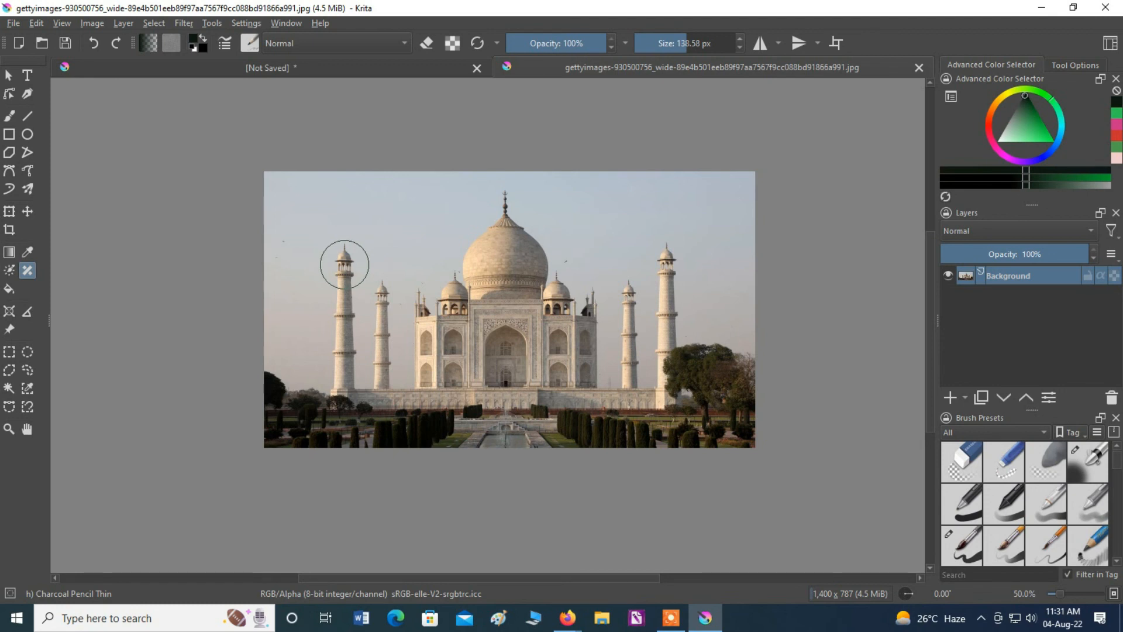
left_click(344, 264)
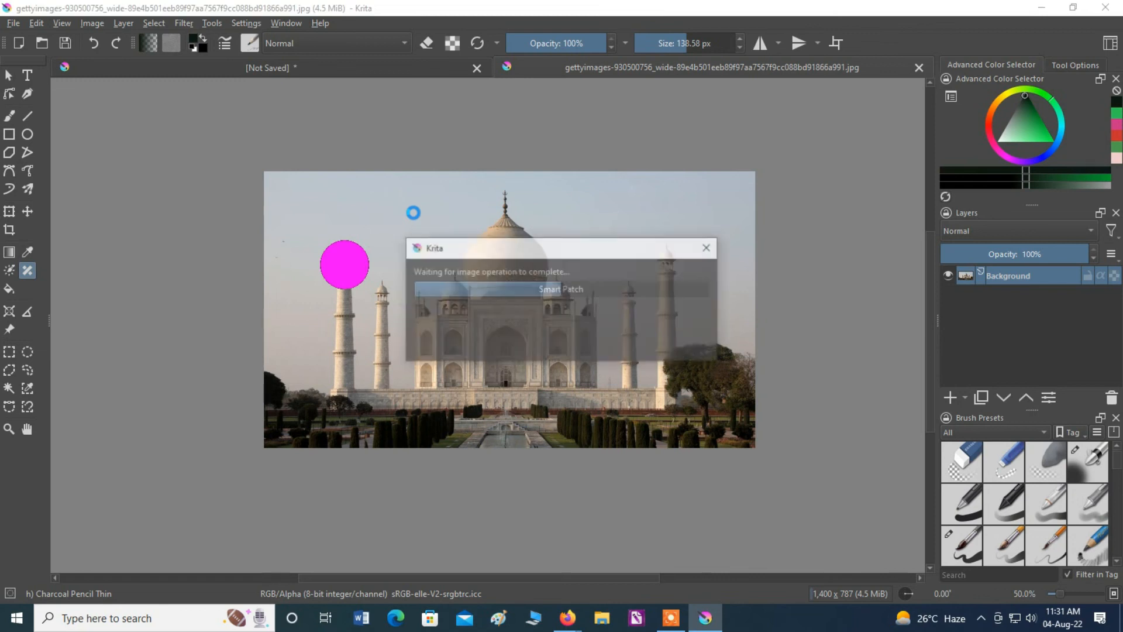